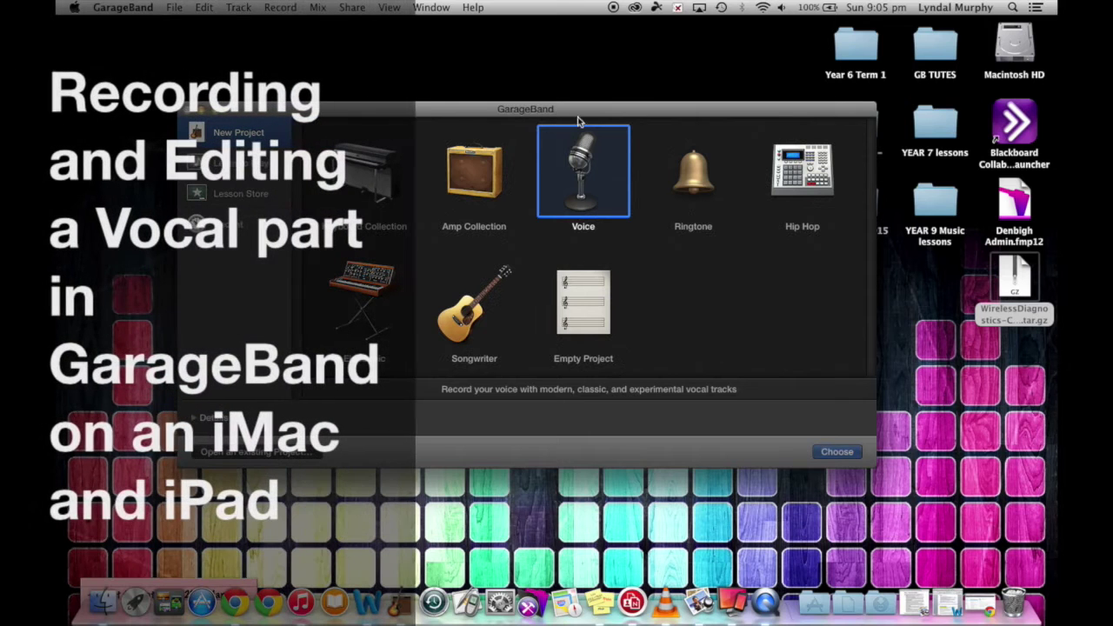
{"action": "left_click", "coordinate": [838, 451]}
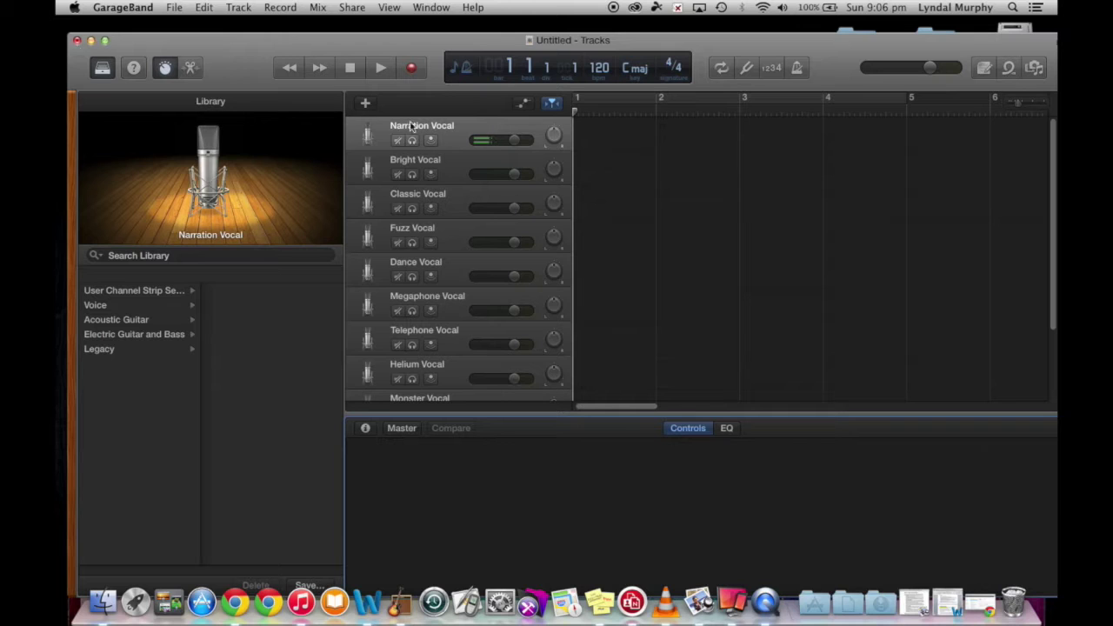
{"action": "scroll", "coordinate": [459, 311], "scroll_direction": "down", "scroll_amount": 3}
{"action": "scroll", "coordinate": [406, 245], "scroll_direction": "up", "scroll_amount": 3}
{"action": "left_click", "coordinate": [77, 40]}
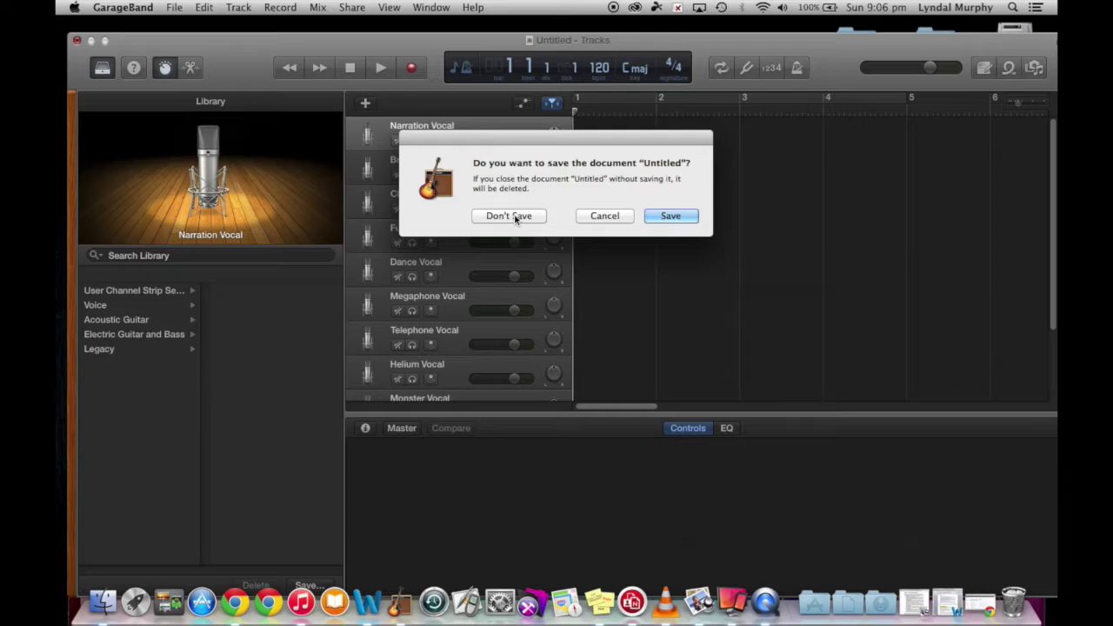
{"action": "left_click", "coordinate": [510, 215]}
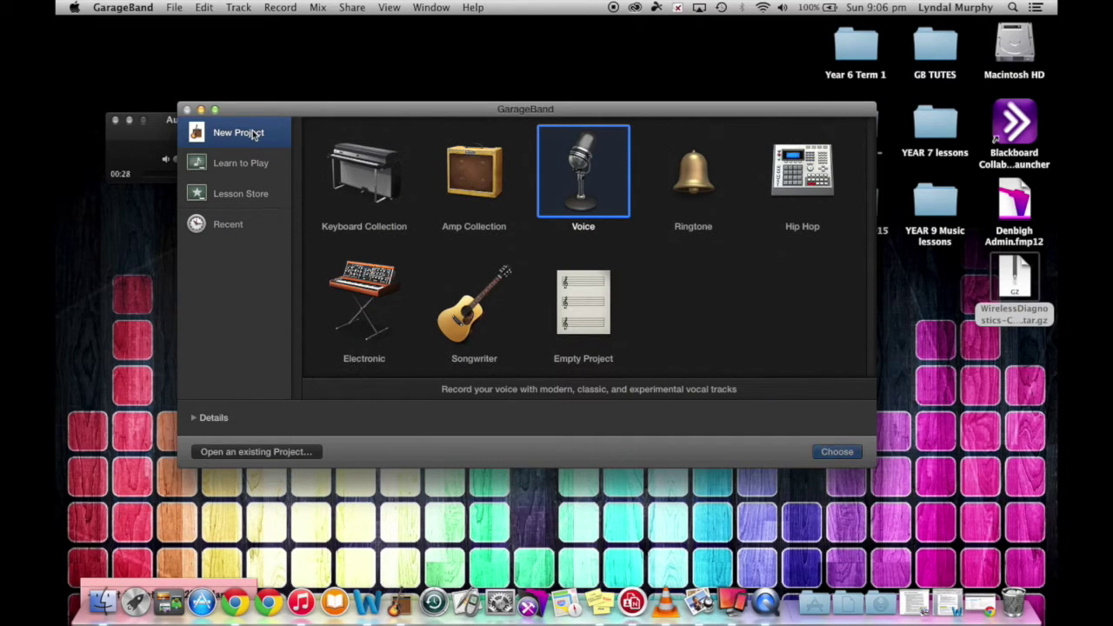
Create an empty project with a microphone audio track on Input 1, and lower the computer's sound volume.
{"action": "left_click", "coordinate": [584, 339]}
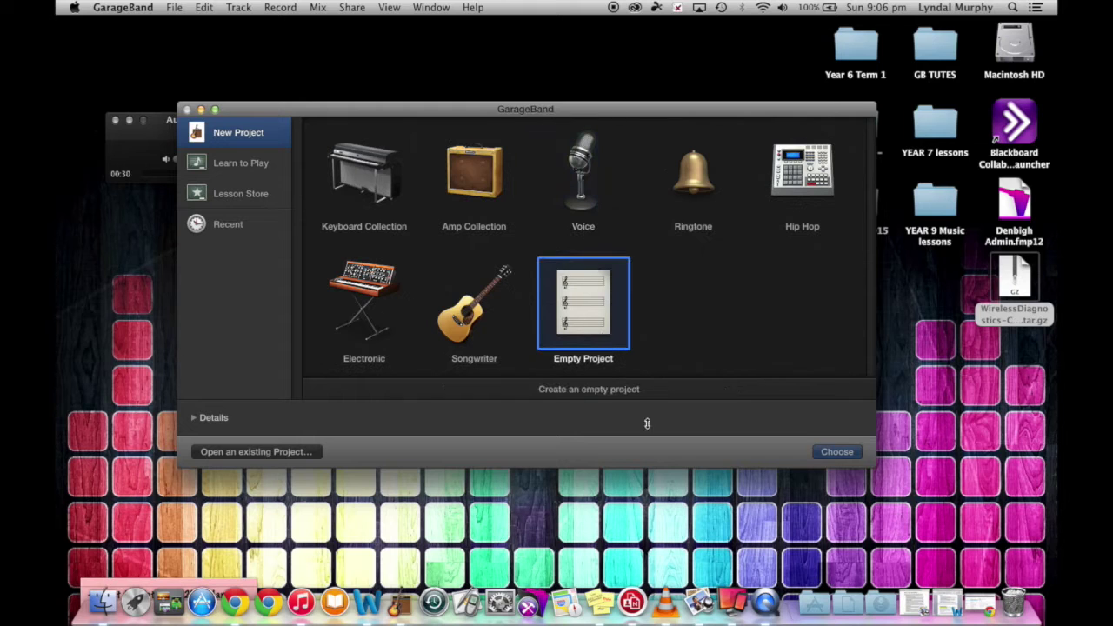
{"action": "left_click", "coordinate": [834, 451]}
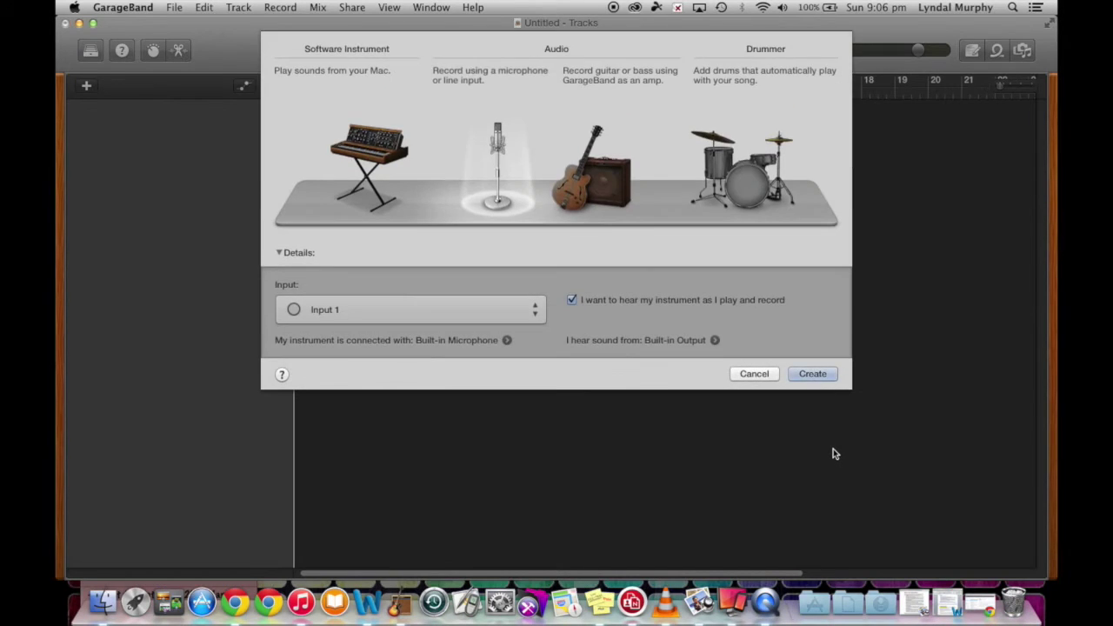
{"action": "key", "text": "F12"}
{"action": "key", "text": "F12"}
{"action": "left_click", "coordinate": [814, 374]}
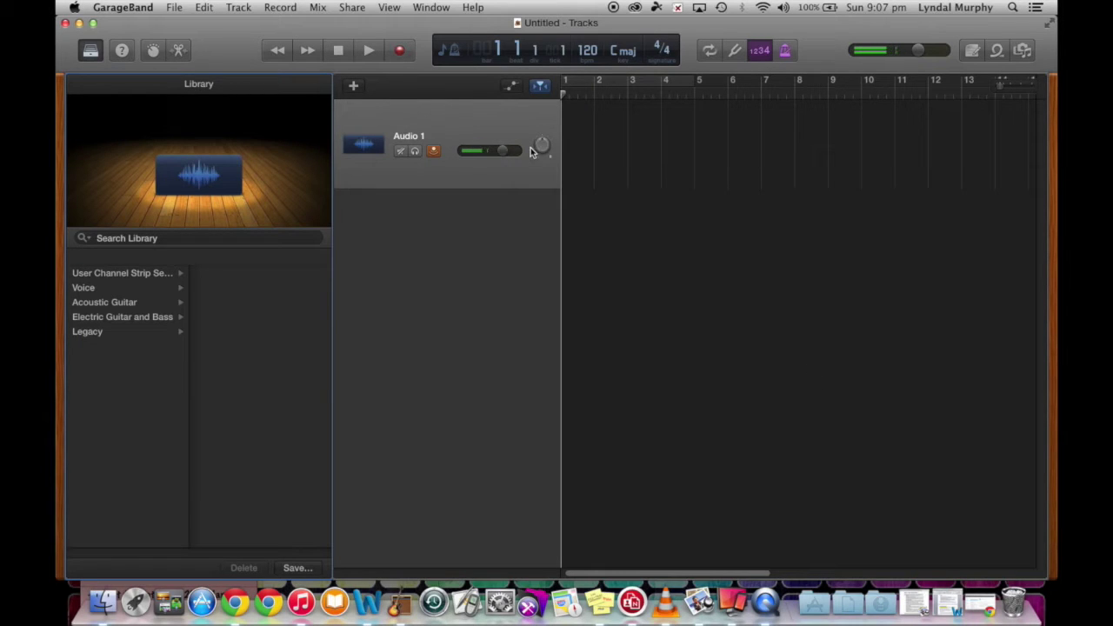
{"action": "key", "text": "XF86AudioLowerVolume"}
{"action": "key", "text": "XF86AudioLowerVolume"}
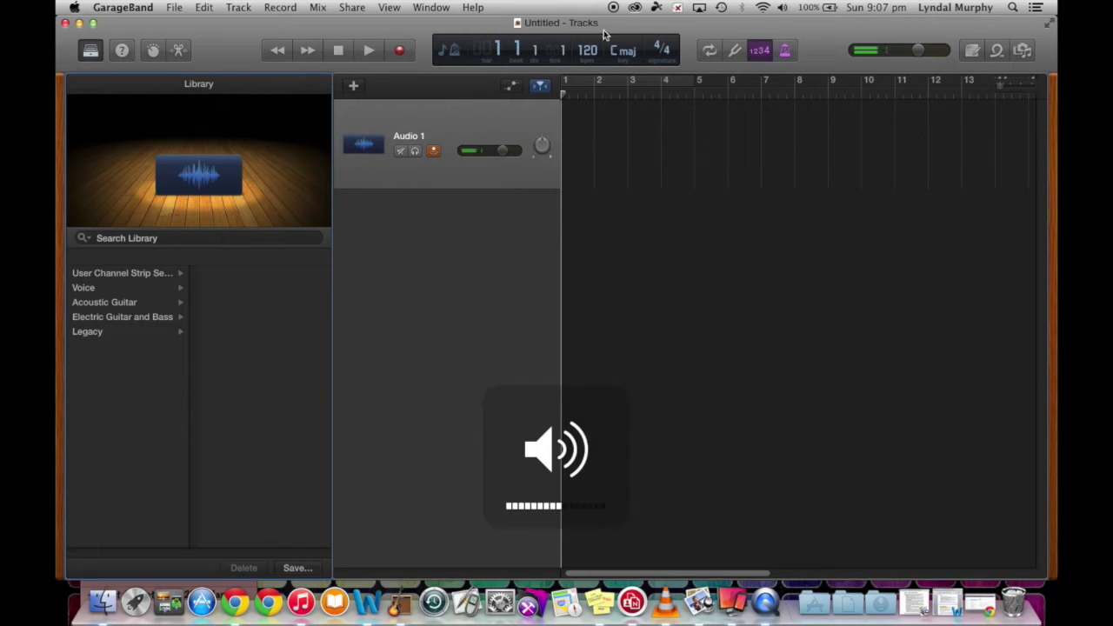
Record a short trial take on the Audio 1 track and delete it, returning the playhead to the start.
{"action": "left_click", "coordinate": [401, 53]}
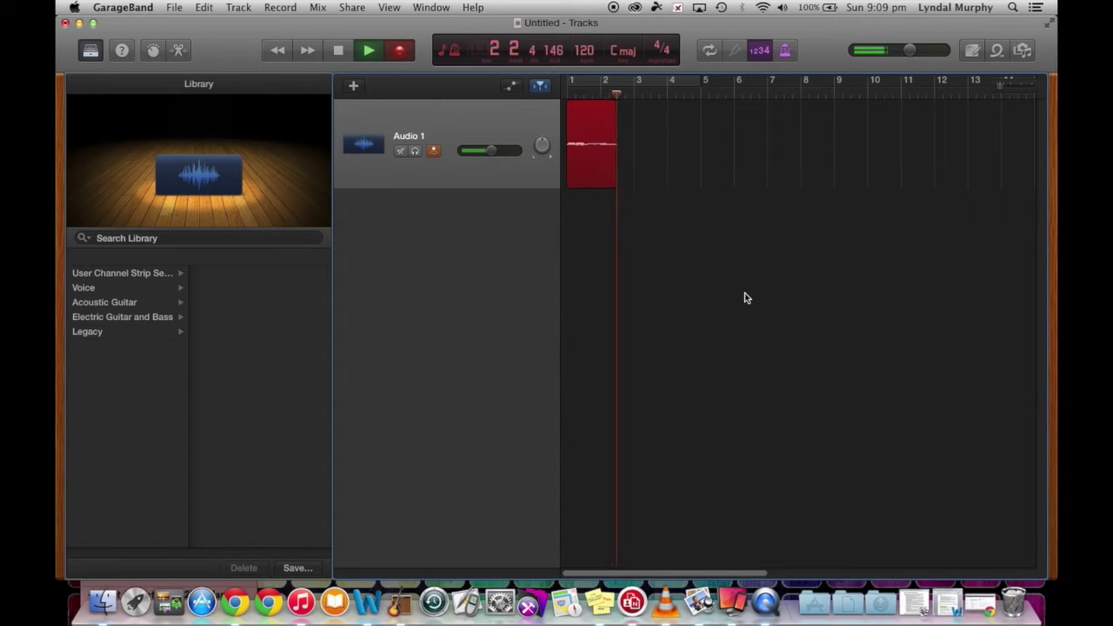
{"action": "left_click", "coordinate": [339, 50]}
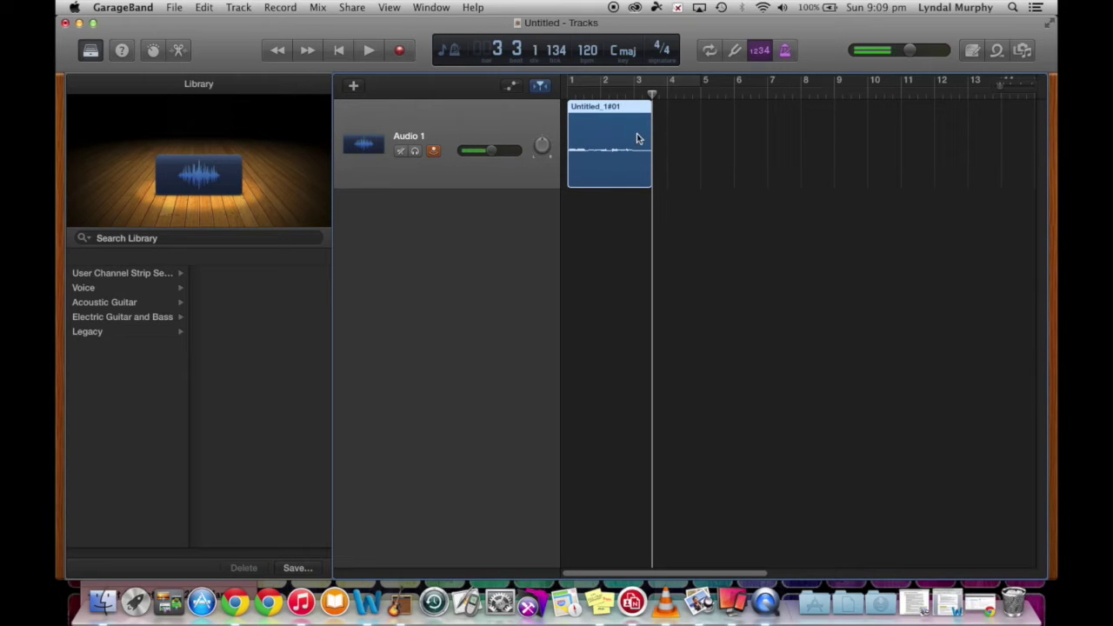
{"action": "key", "text": "Delete"}
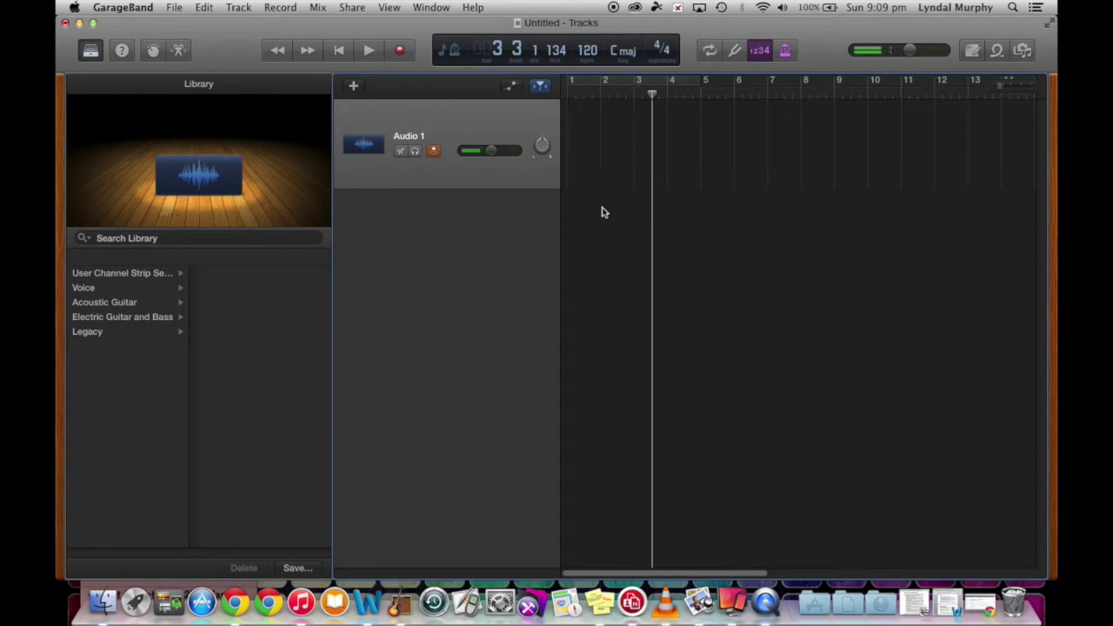
{"action": "left_click", "coordinate": [341, 53]}
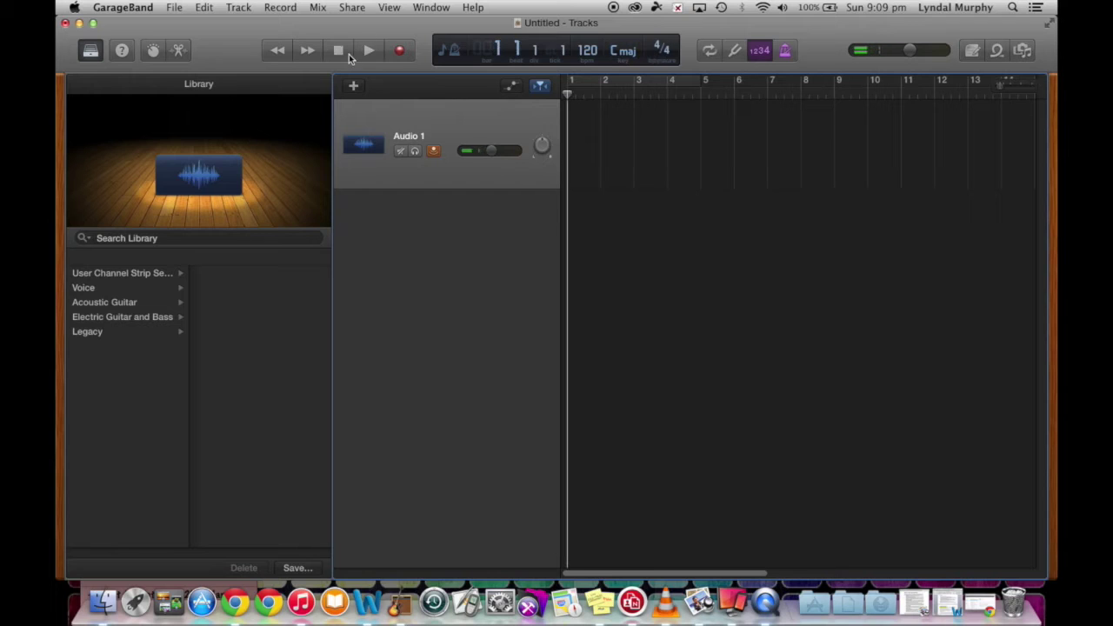
Raise the Audio 1 volume to +1.0 dB along with the master volume, and record about two bars of vocals.
{"action": "mouse_move", "coordinate": [494, 158]}
{"action": "left_mouse_down"}
{"action": "mouse_move", "coordinate": [508, 157]}
{"action": "mouse_move", "coordinate": [499, 157]}
{"action": "left_mouse_up"}
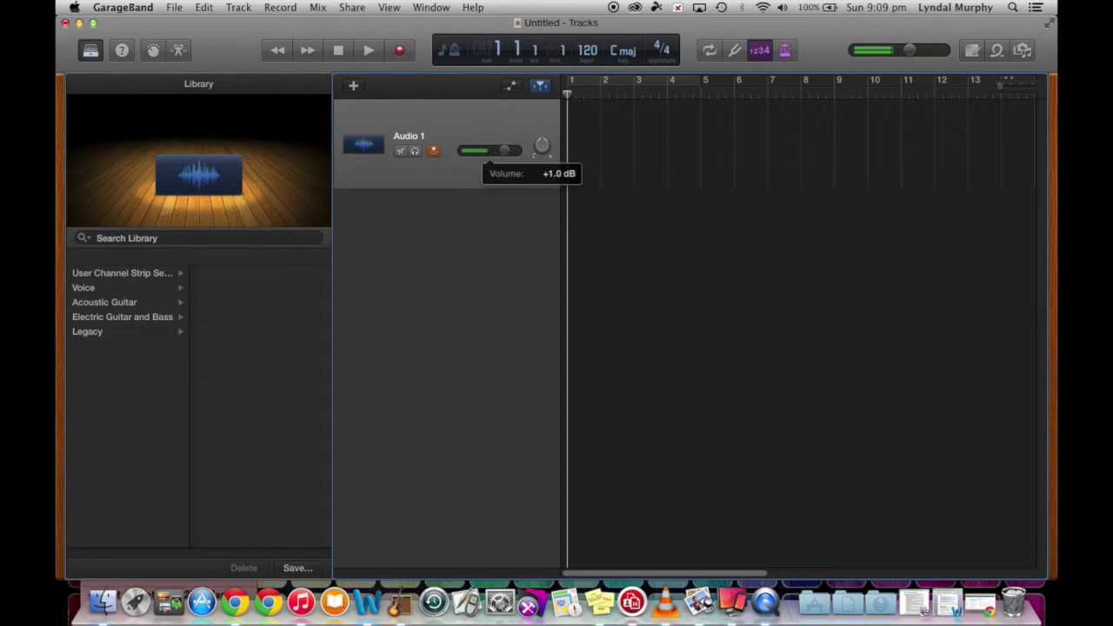
{"action": "left_click_drag", "start_coordinate": [911, 50], "coordinate": [930, 53]}
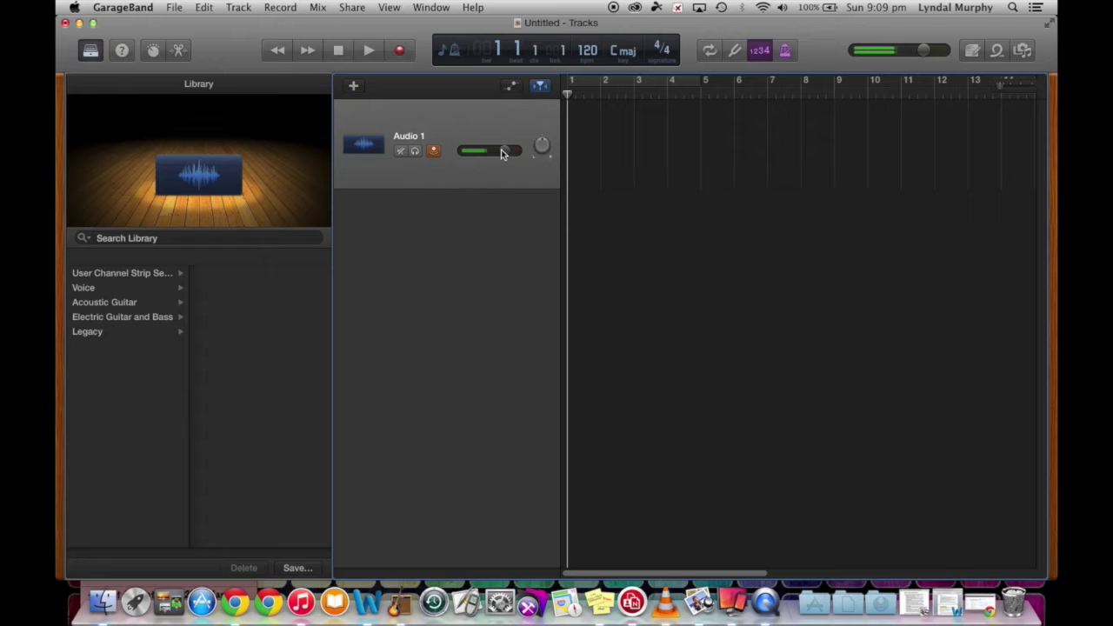
{"action": "left_click", "coordinate": [406, 54]}
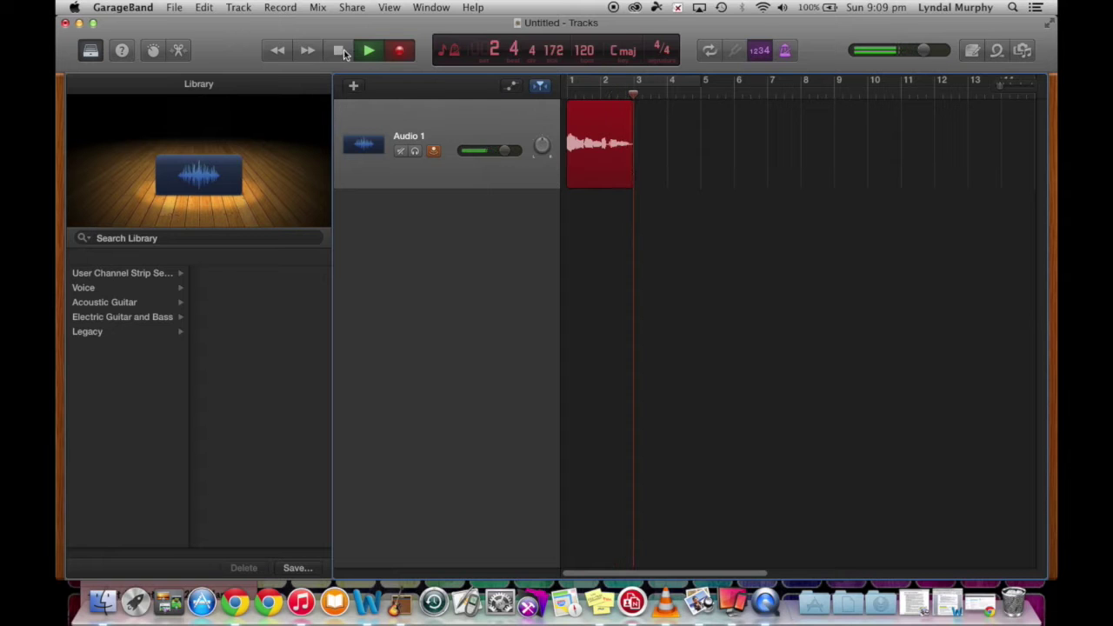
{"action": "left_click", "coordinate": [409, 52]}
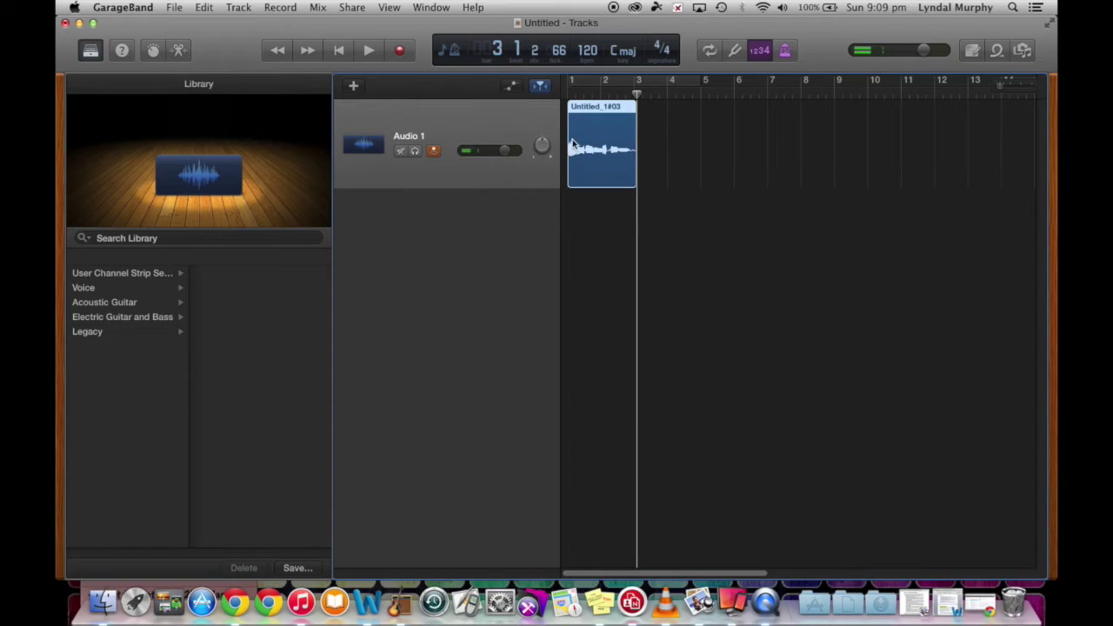
{"action": "left_click", "coordinate": [338, 54]}
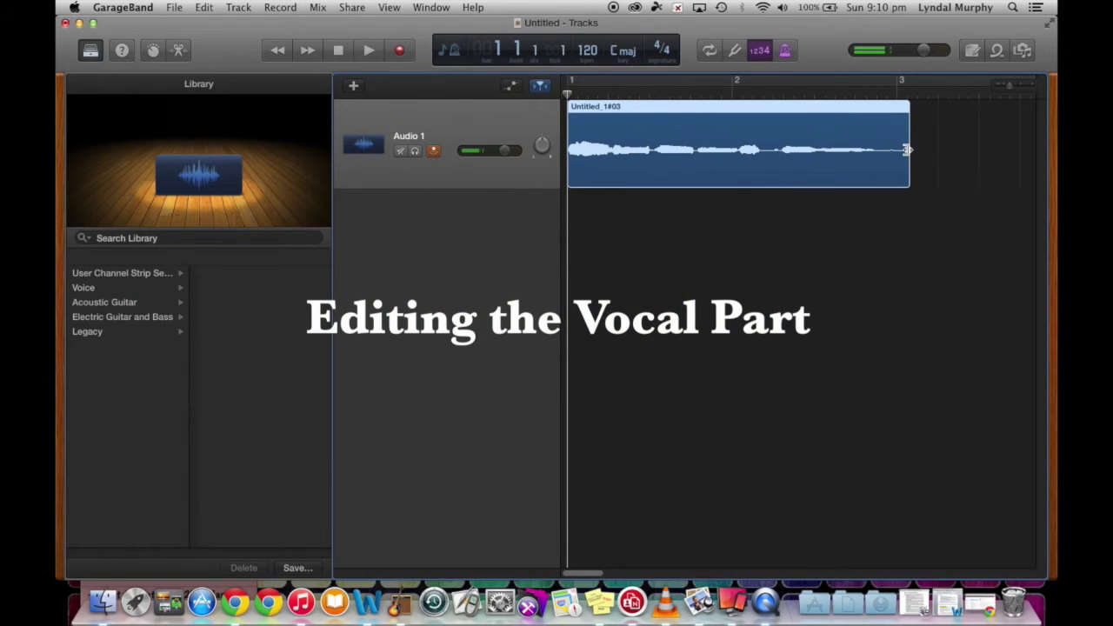
Trim the end of the recorded vocal region to just before bar 3 and return the playhead to the start.
{"action": "left_click_drag", "start_coordinate": [907, 149], "coordinate": [878, 153]}
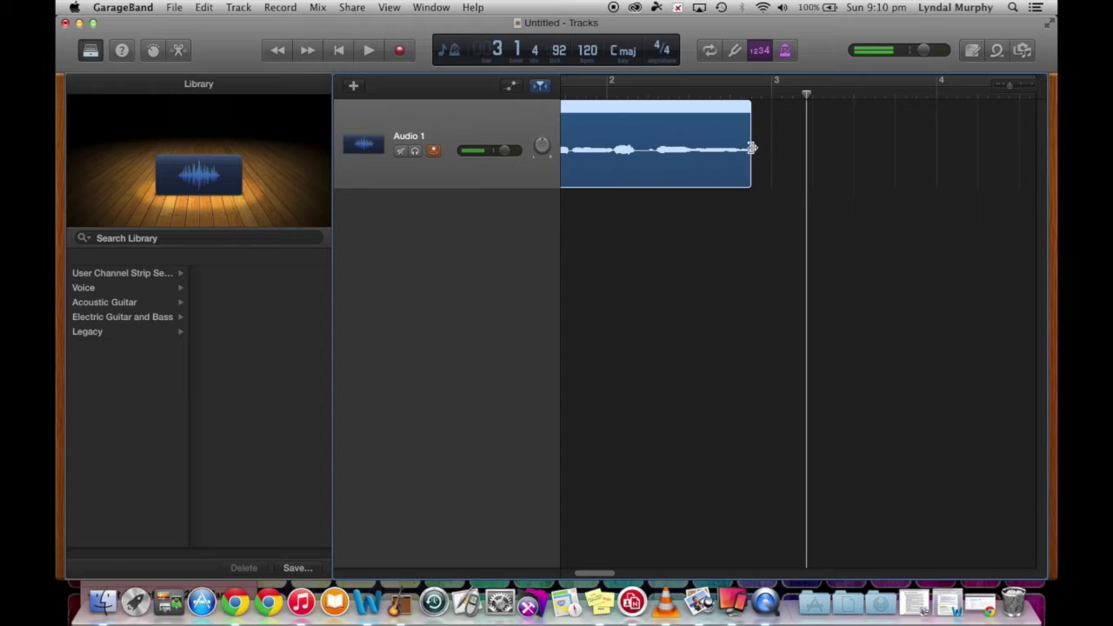
{"action": "left_click_drag", "start_coordinate": [752, 148], "coordinate": [756, 148]}
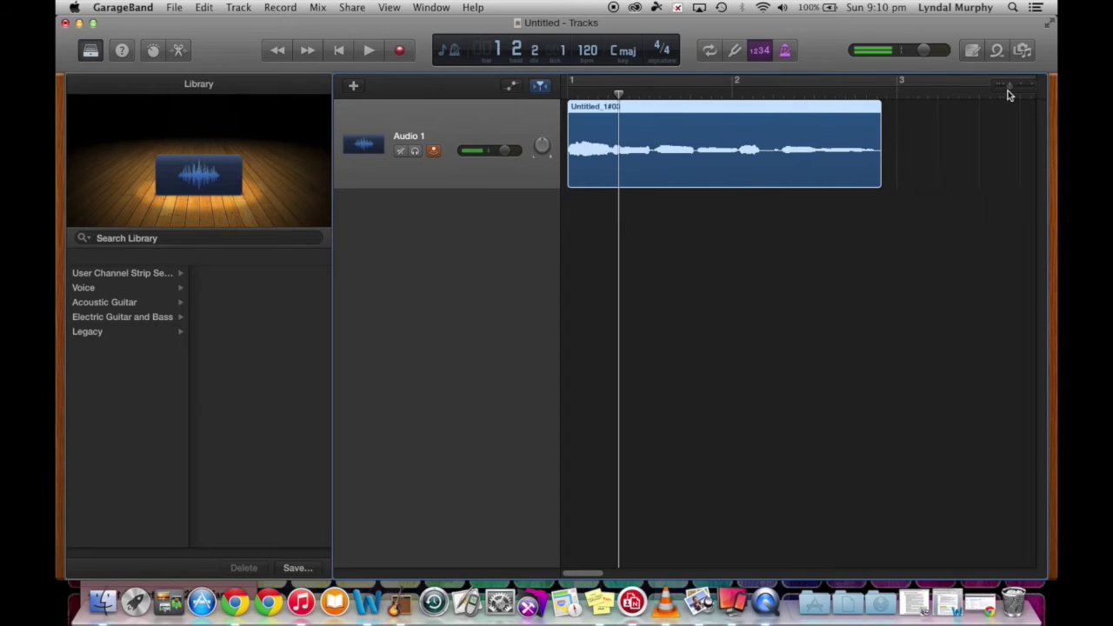
{"action": "left_click_drag", "start_coordinate": [1011, 93], "coordinate": [1000, 94]}
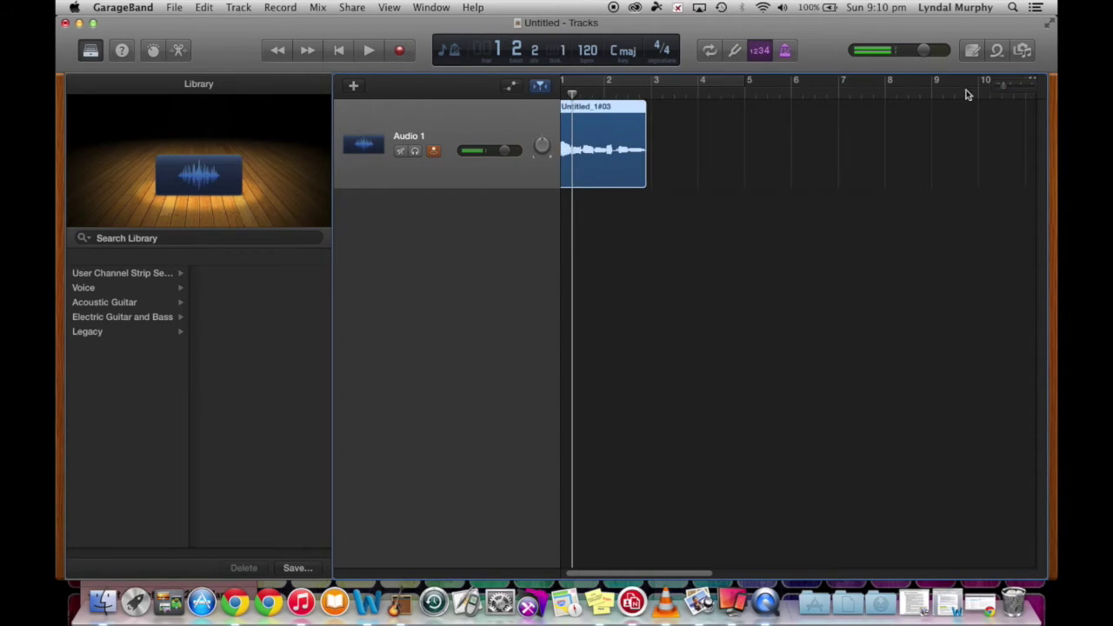
{"action": "mouse_move", "coordinate": [596, 135]}
{"action": "left_mouse_down"}
{"action": "mouse_move", "coordinate": [762, 136]}
{"action": "mouse_move", "coordinate": [599, 128]}
{"action": "left_mouse_up"}
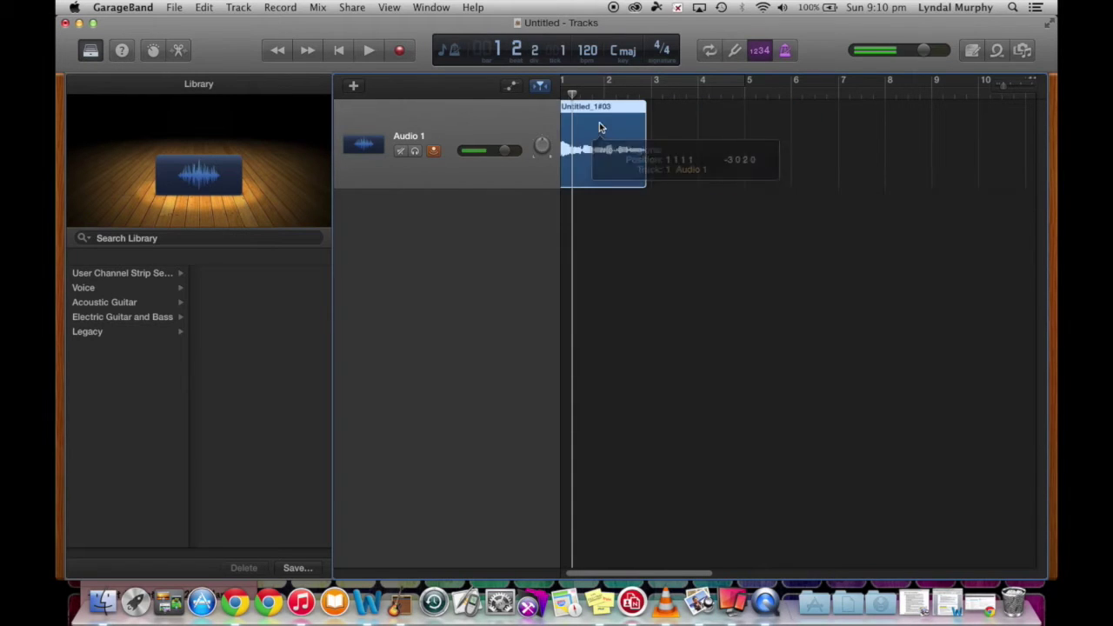
{"action": "left_click", "coordinate": [338, 53]}
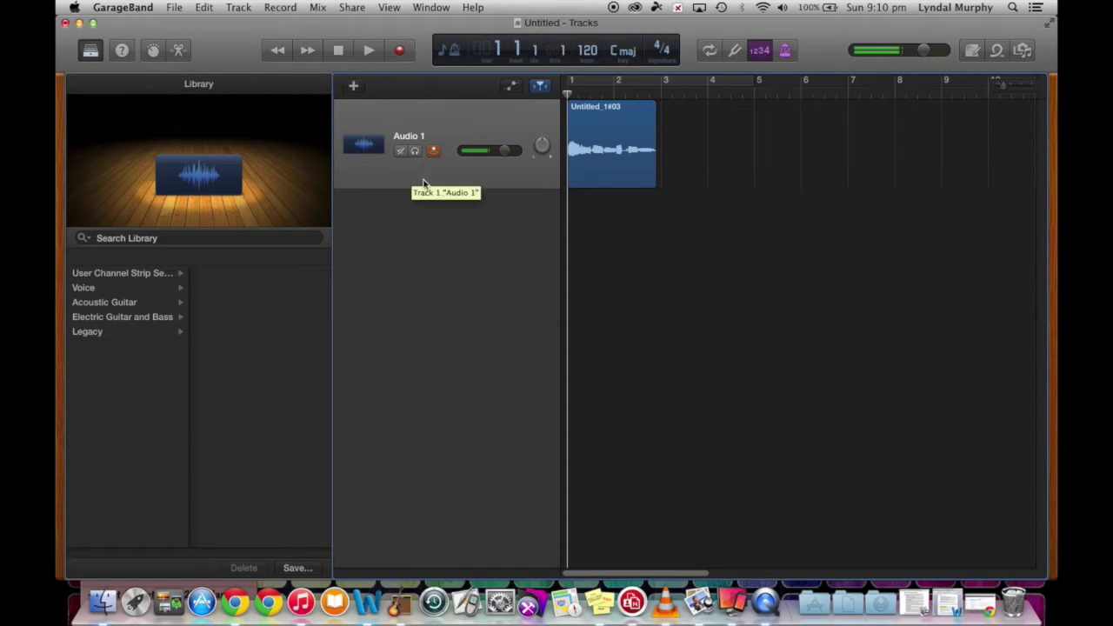
Apply the Bright Vocal voice preset to the track and play the recording in a cycle over bars 1 and 2 at a louder volume.
{"action": "left_click", "coordinate": [121, 290]}
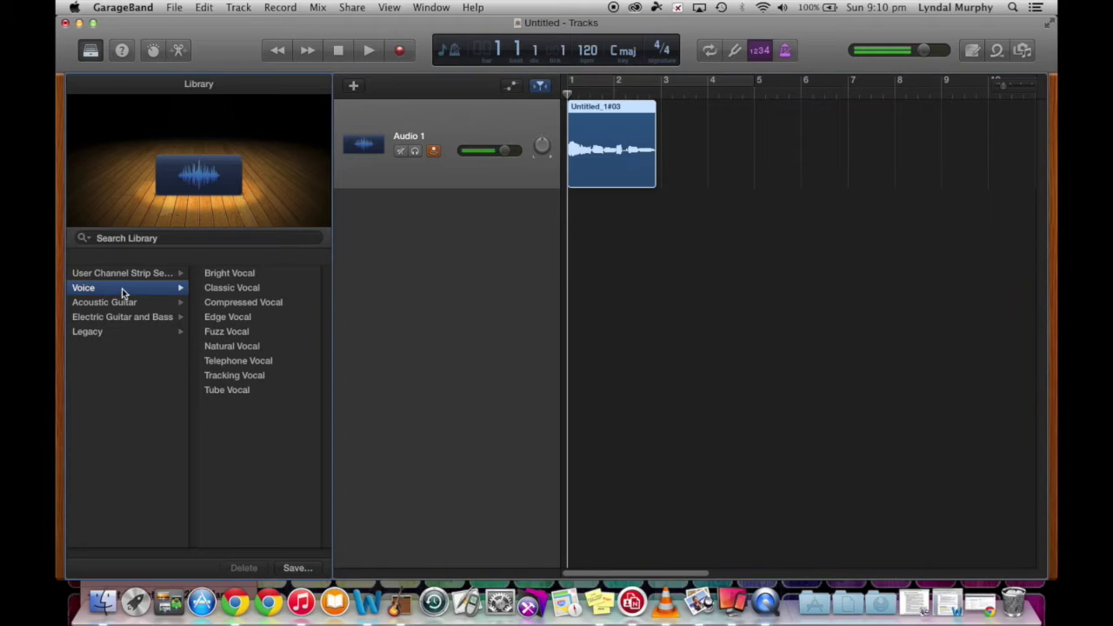
{"action": "left_click", "coordinate": [219, 277]}
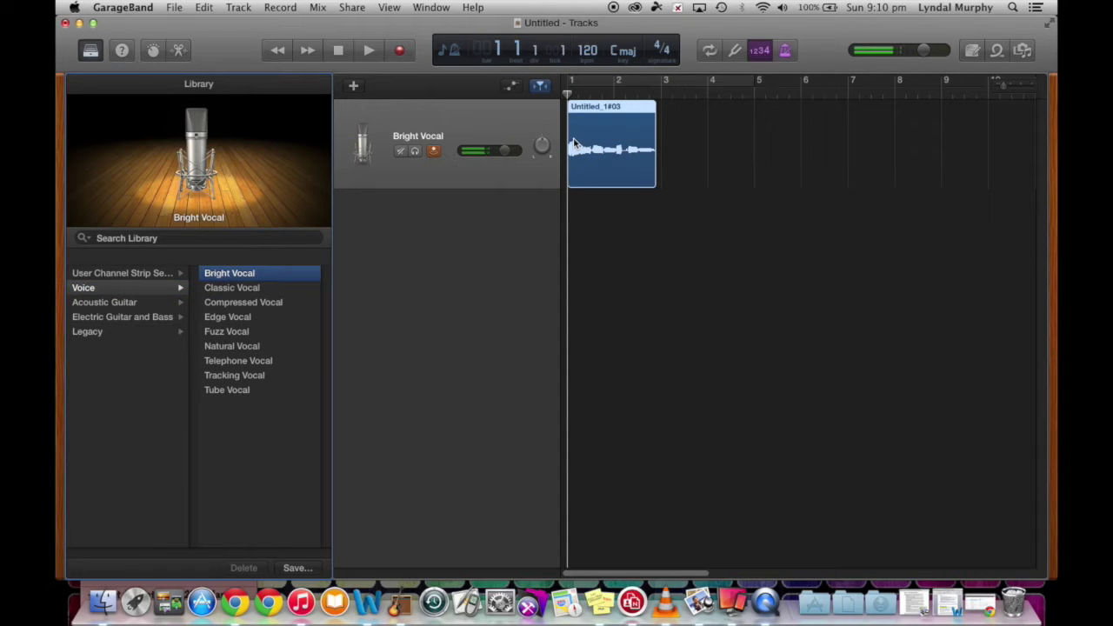
{"action": "key", "text": "c"}
{"action": "key", "text": "Down"}
{"action": "key", "text": "Up"}
{"action": "key", "text": "space"}
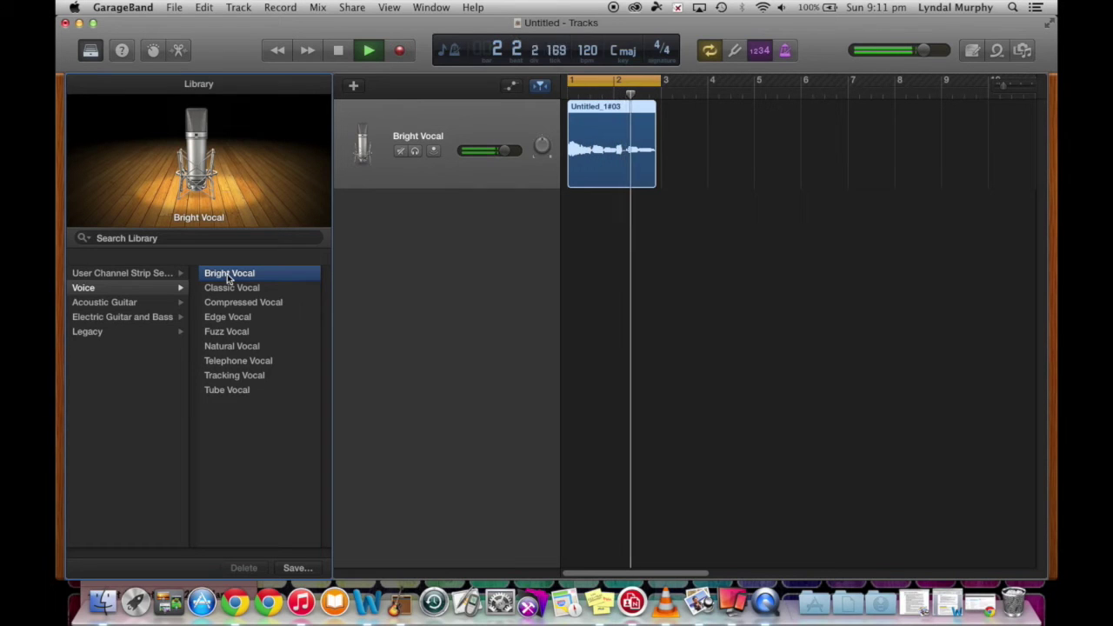
{"action": "key", "text": "XF86AudioRaiseVolume"}
{"action": "key", "text": "XF86AudioRaiseVolume"}
{"action": "key", "text": "XF86AudioRaiseVolume"}
{"action": "key", "text": "XF86AudioRaiseVolume"}
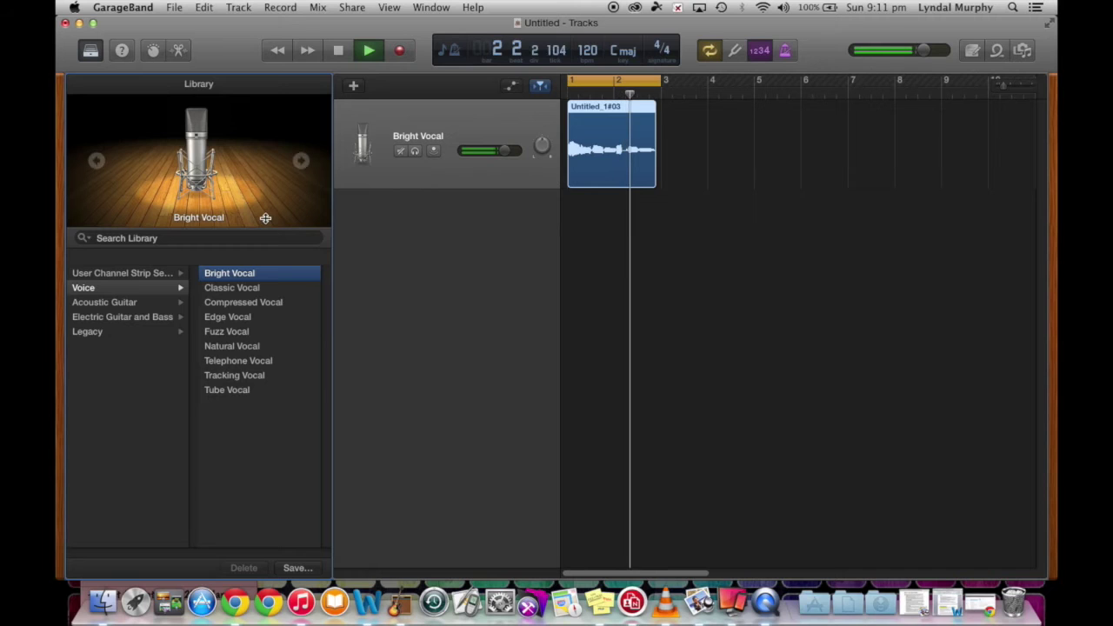
Audition the Classic Vocal, Compressed Vocal, Edge Vocal and Fuzz Vocal presets on the looping recording, and stop playback.
{"action": "left_click", "coordinate": [244, 289]}
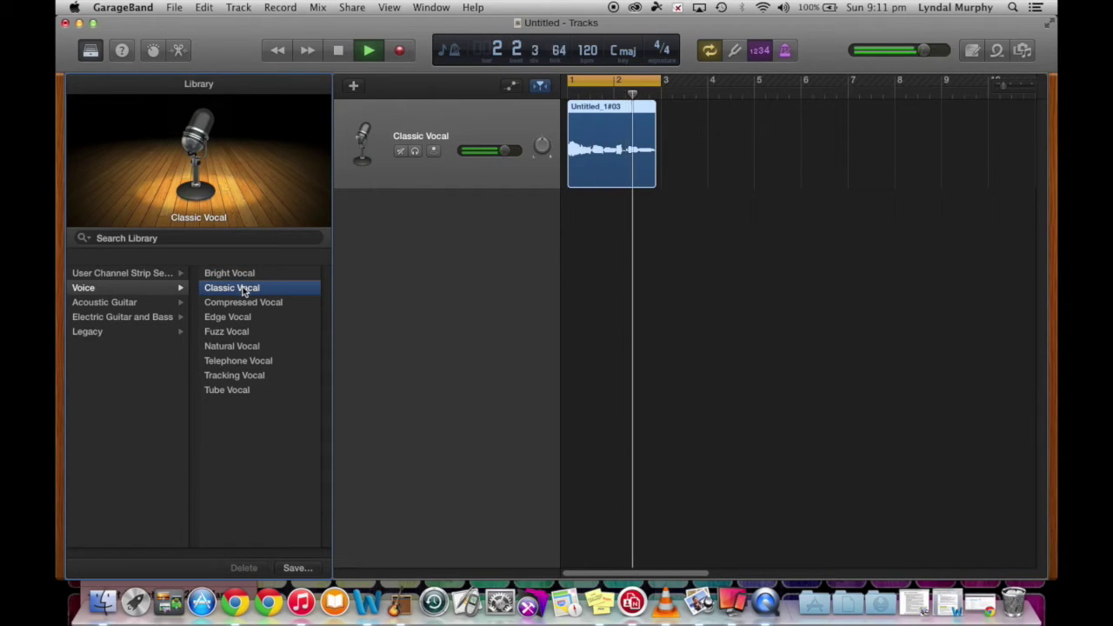
{"action": "left_click", "coordinate": [245, 302]}
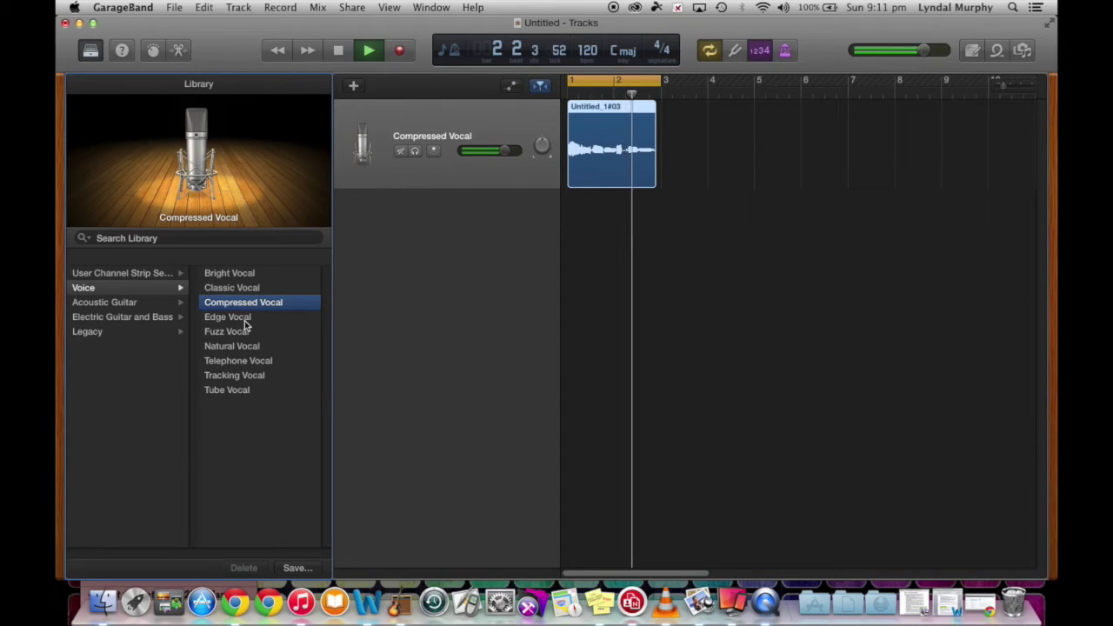
{"action": "left_click", "coordinate": [244, 320]}
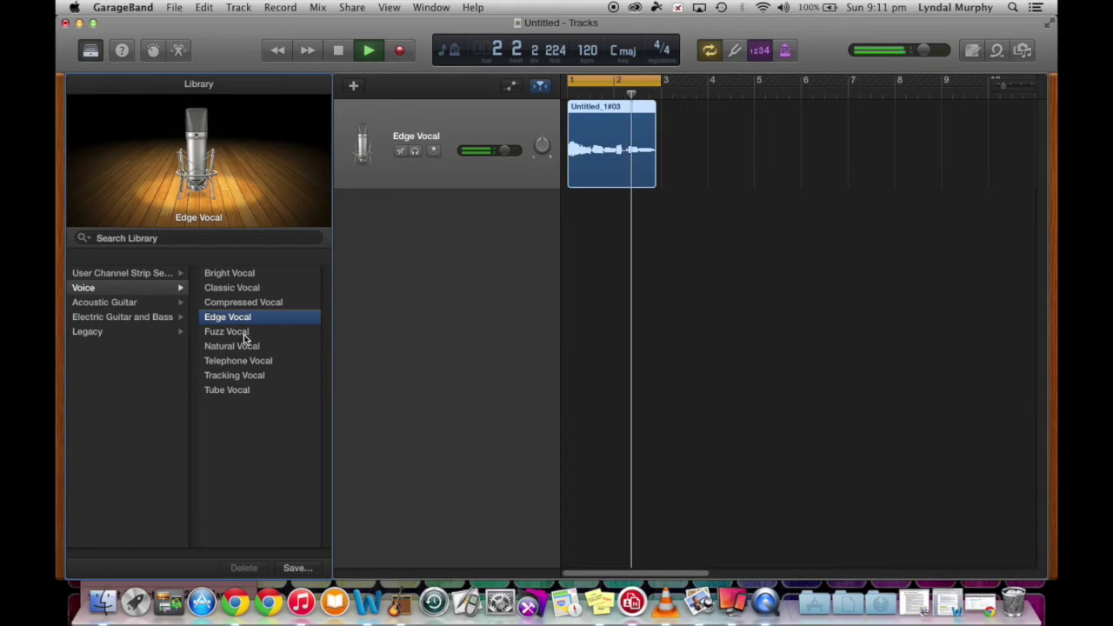
{"action": "left_click", "coordinate": [243, 334]}
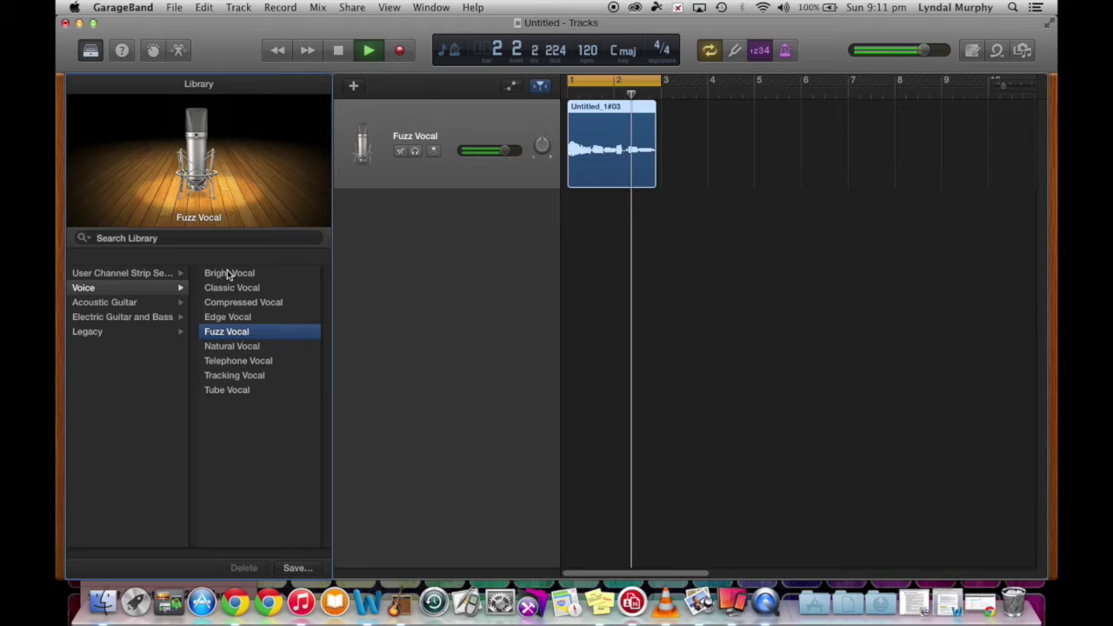
{"action": "key", "text": "space"}
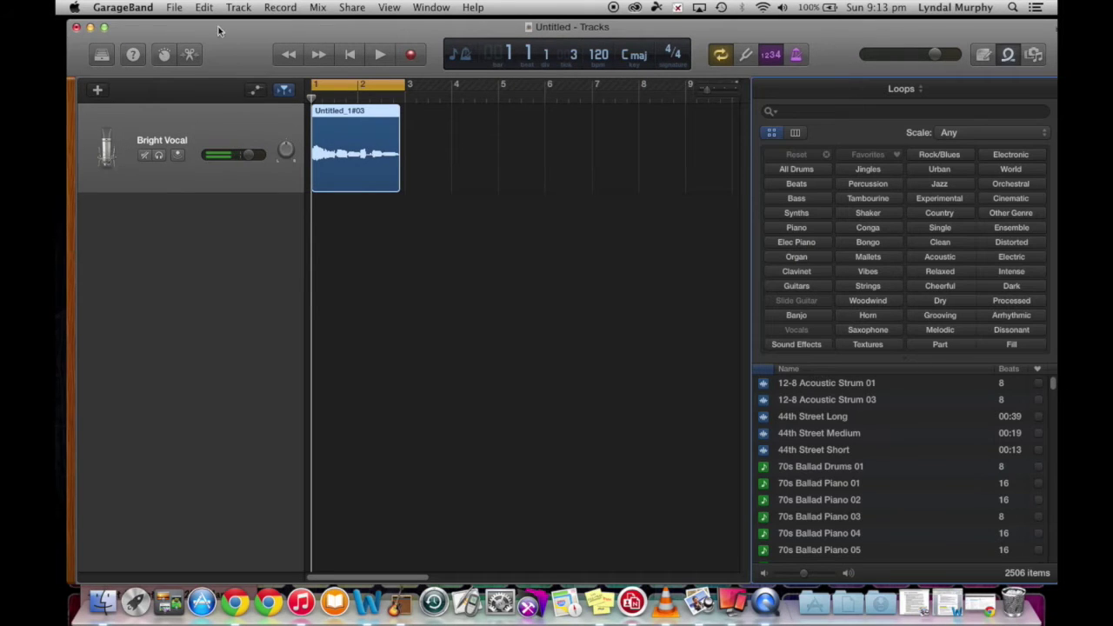
Show the Smart Controls and, while the vocal plays, turn down Mid and switch on Limiter and Compression in the master output.
{"action": "key", "text": "b"}
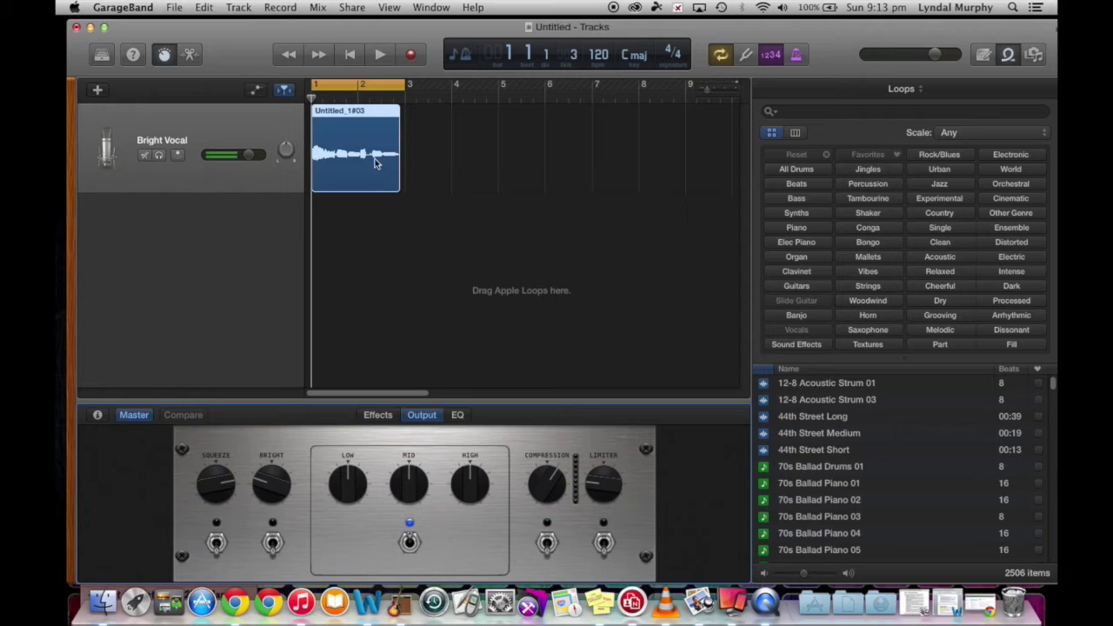
{"action": "key", "text": "space"}
{"action": "left_click_drag", "start_coordinate": [337, 100], "coordinate": [287, 94]}
{"action": "left_click", "coordinate": [379, 56]}
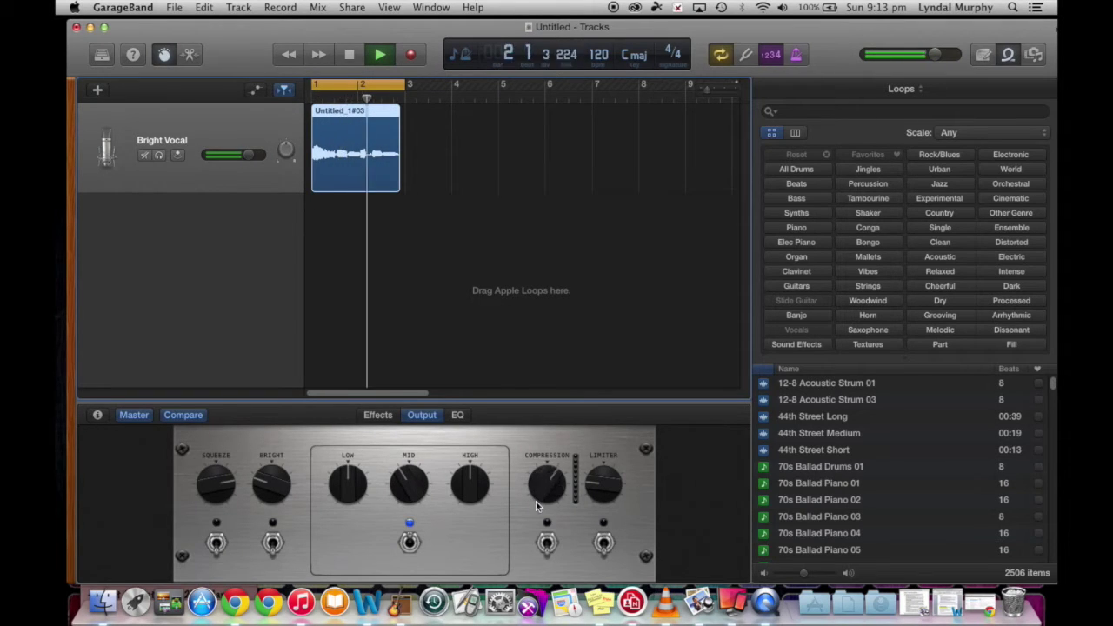
{"action": "left_click", "coordinate": [603, 543]}
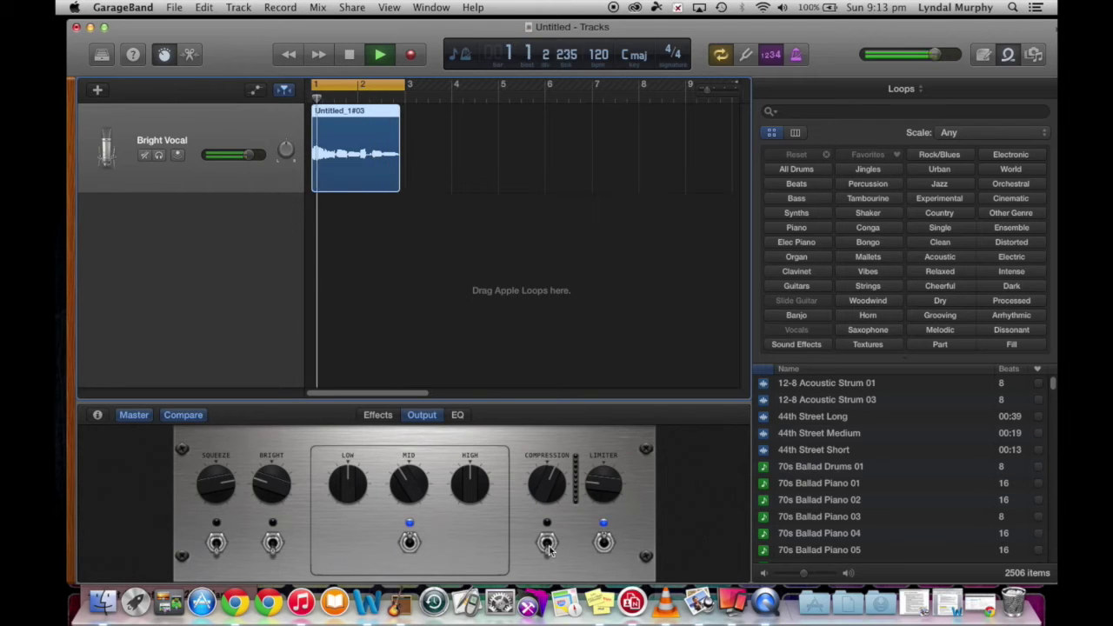
{"action": "left_click", "coordinate": [547, 543]}
Stop playback and check the preset options of the Master Echo in the master effects.
{"action": "left_click", "coordinate": [377, 414]}
{"action": "key", "text": "space"}
{"action": "left_click", "coordinate": [271, 478]}
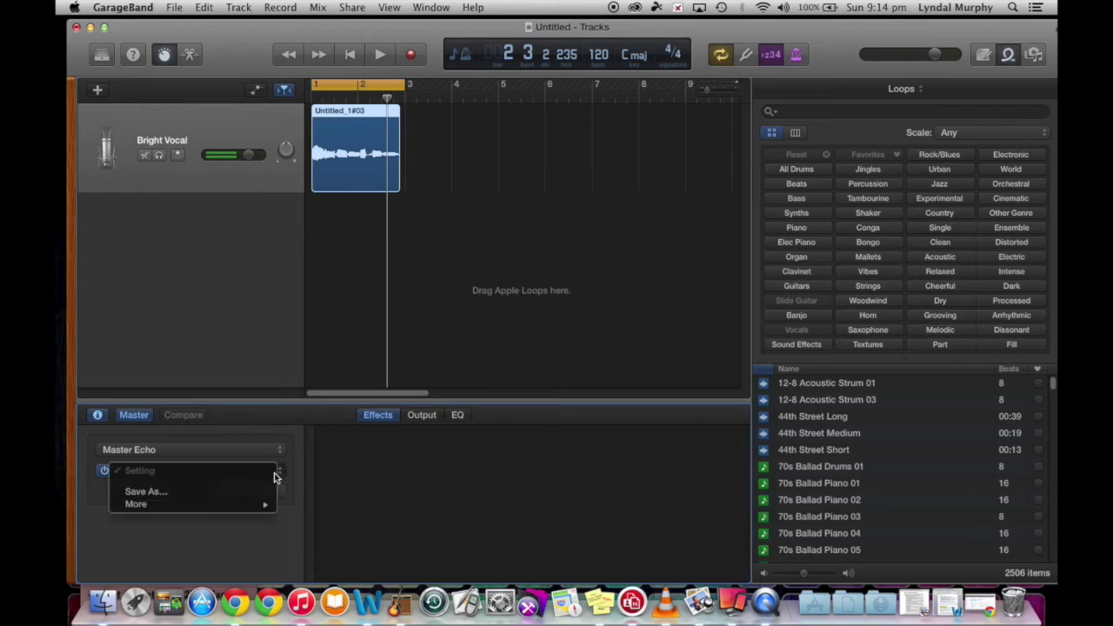
{"action": "mouse_move", "coordinate": [218, 506]}
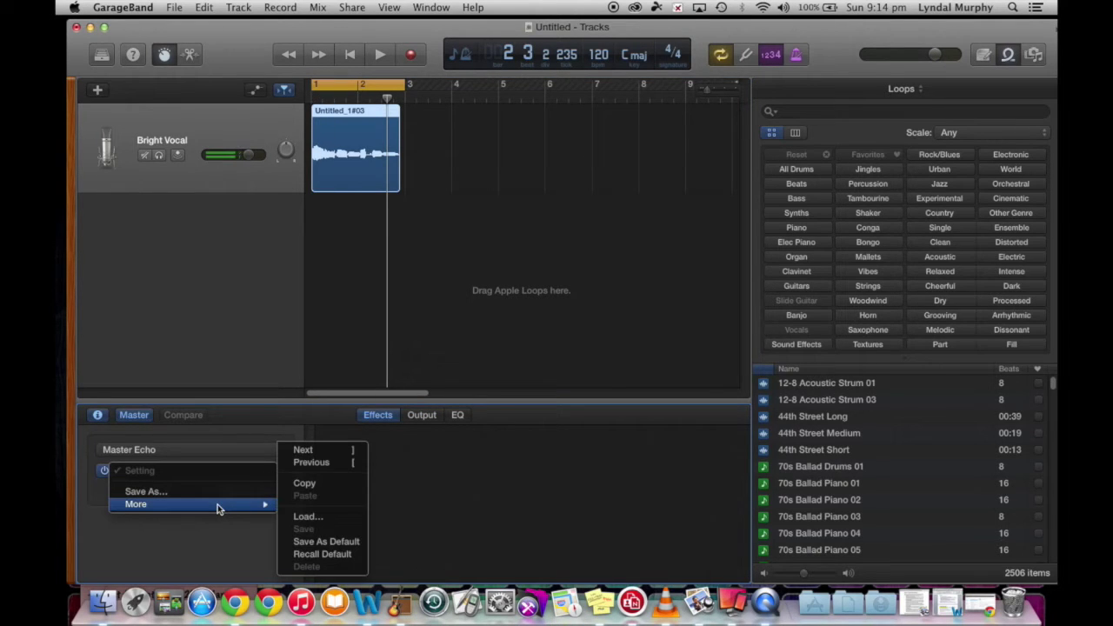
{"action": "left_click", "coordinate": [462, 492]}
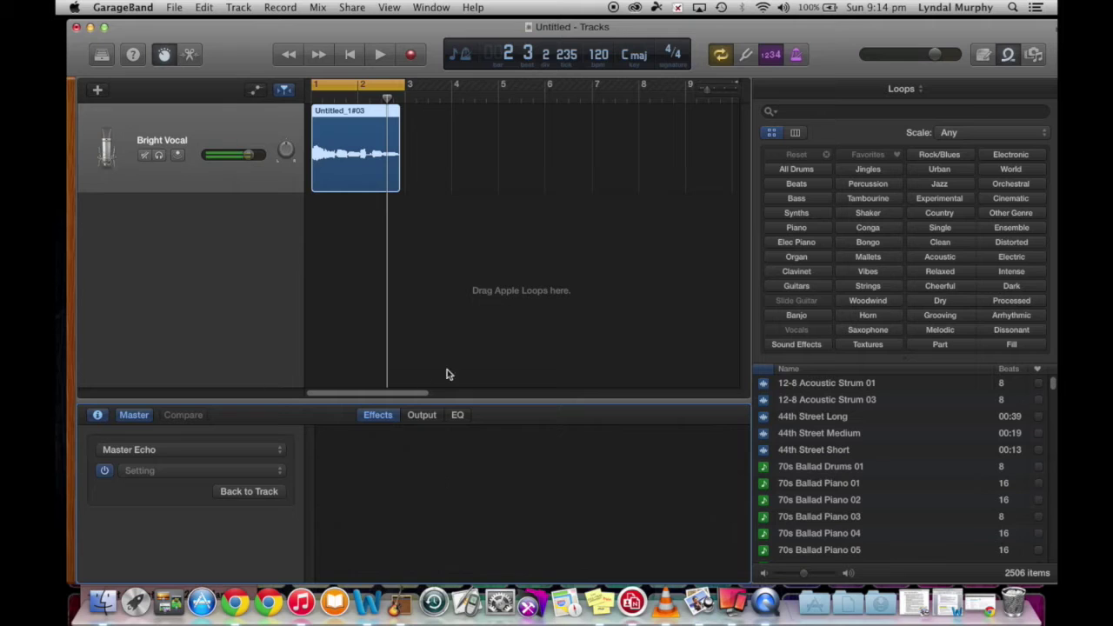
In the master EQ, boost the band near 2 kHz, play the vocal, and move the band down to a cut around 500 Hz.
{"action": "left_click", "coordinate": [458, 415]}
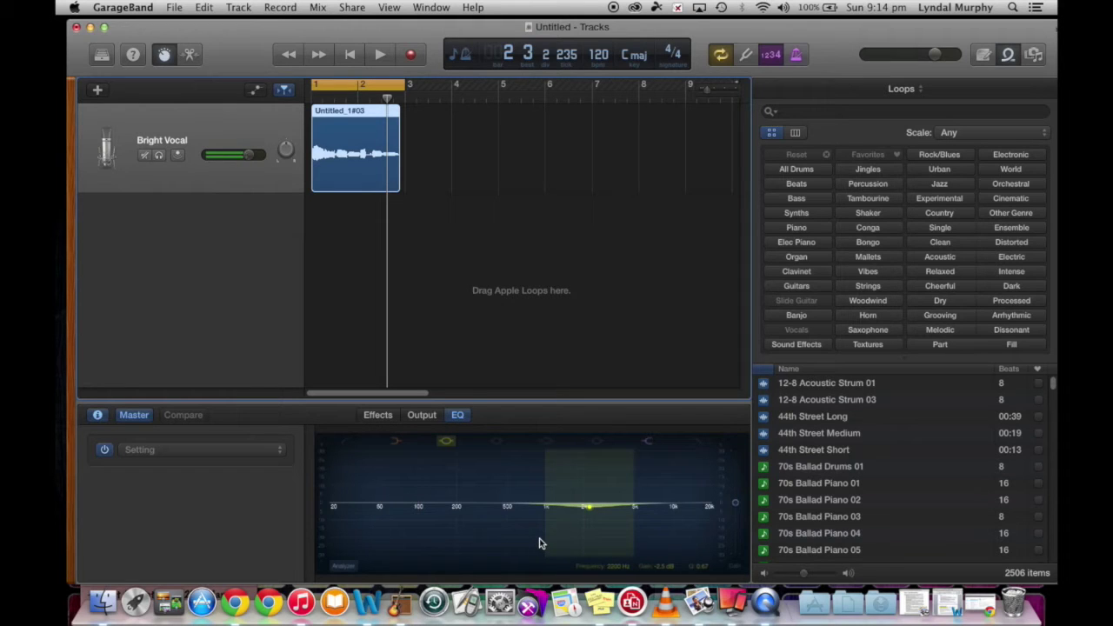
{"action": "left_click", "coordinate": [351, 55]}
{"action": "left_click_drag", "start_coordinate": [589, 508], "coordinate": [589, 487]}
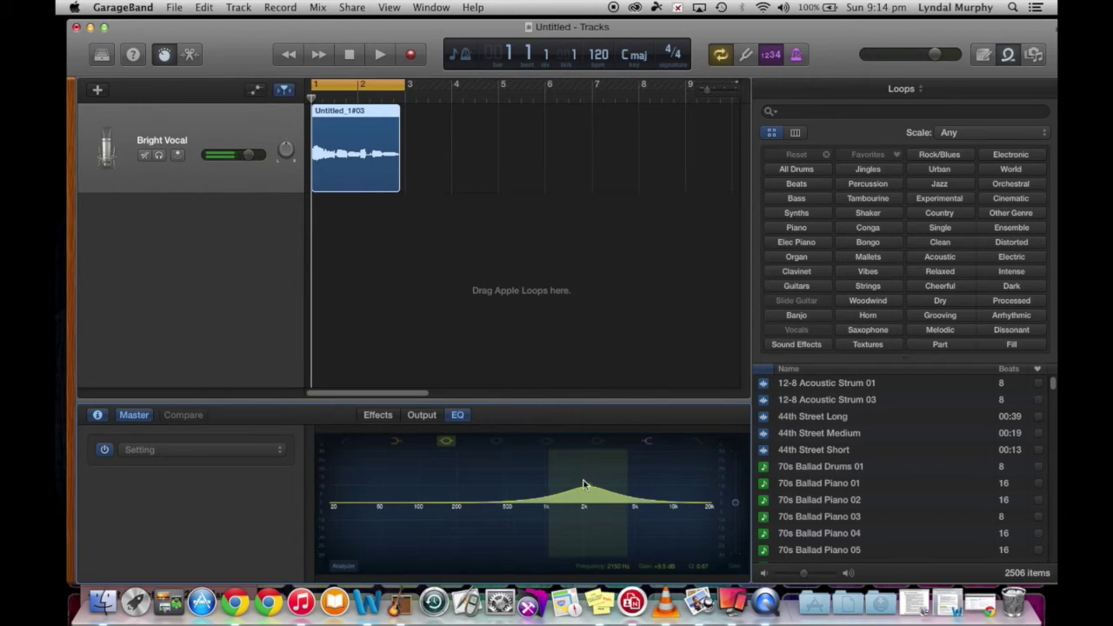
{"action": "key", "text": "space"}
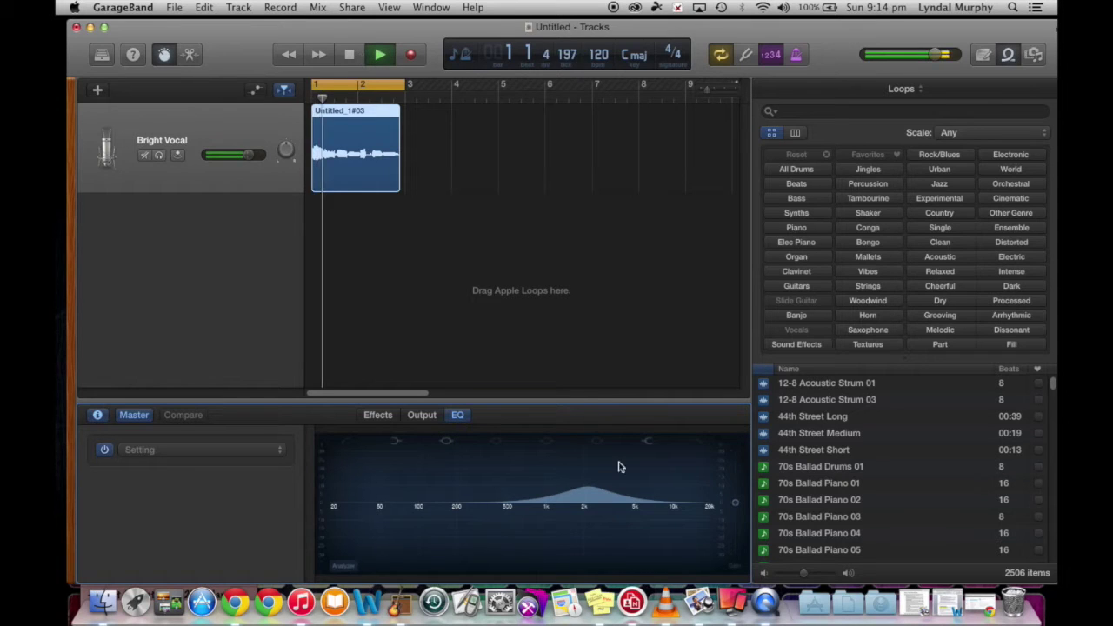
{"action": "left_click_drag", "start_coordinate": [585, 487], "coordinate": [509, 521]}
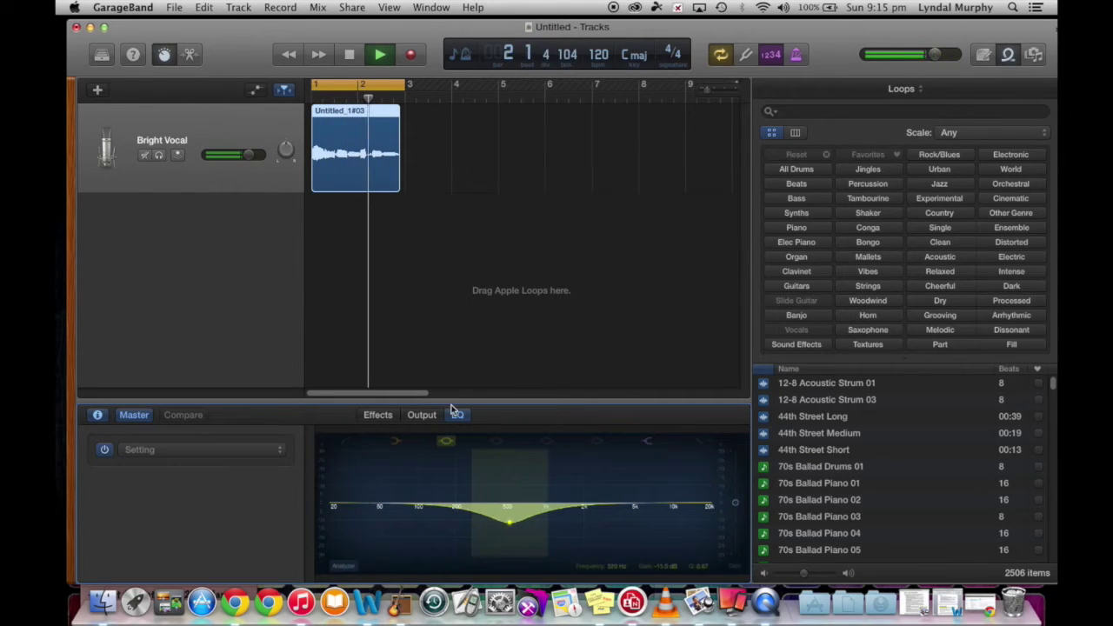
Stop playback and turn up the Compression amount in the master output.
{"action": "key", "text": "space"}
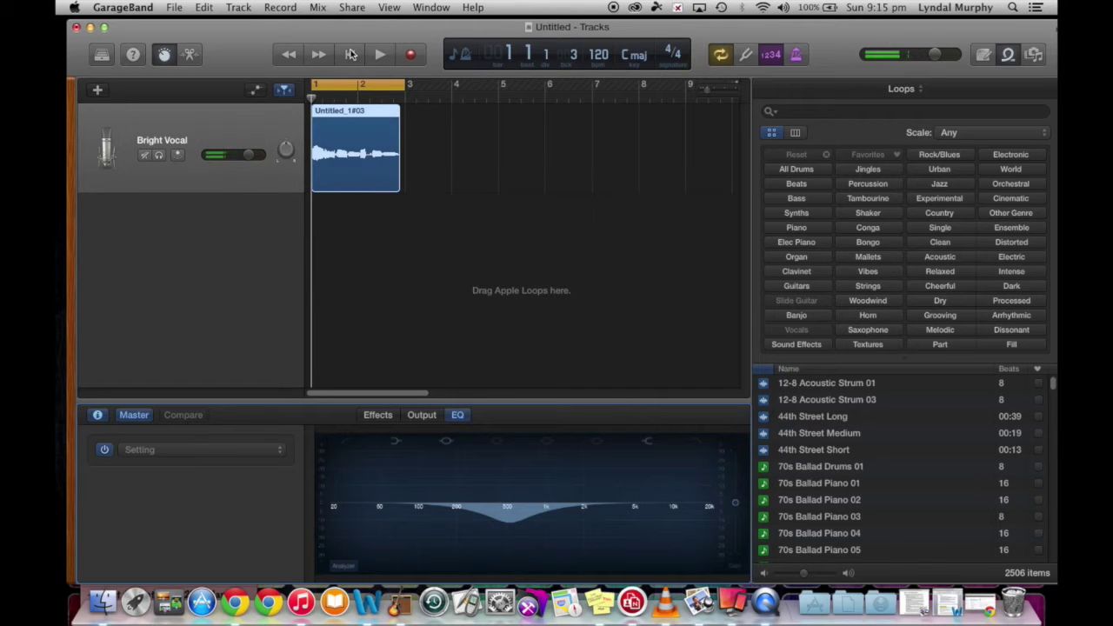
{"action": "left_click", "coordinate": [421, 417]}
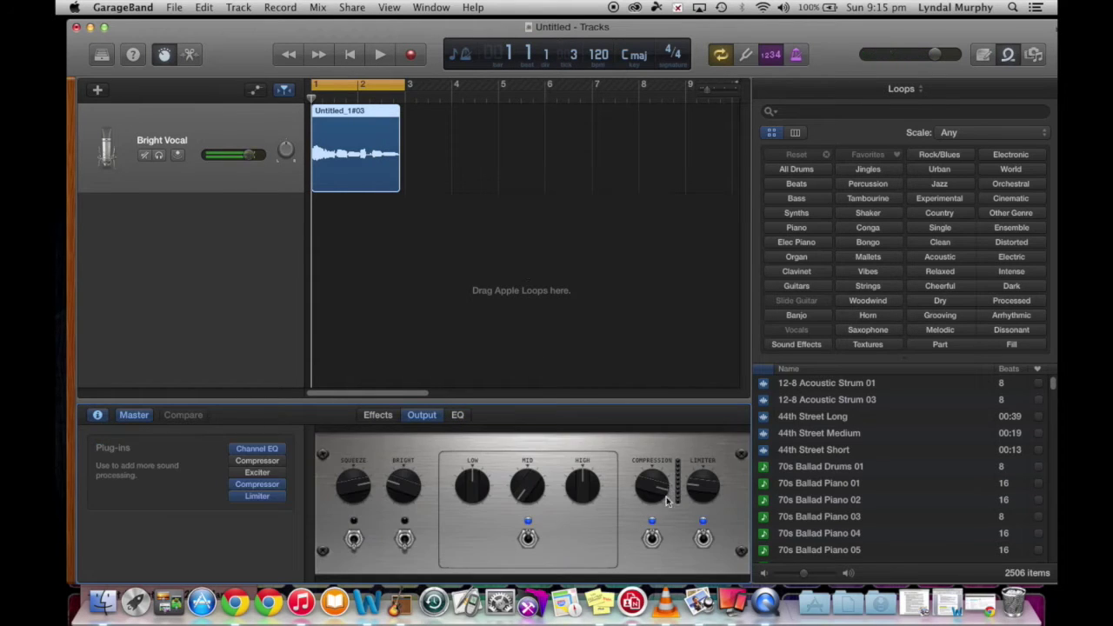
{"action": "left_click_drag", "start_coordinate": [658, 489], "coordinate": [648, 468]}
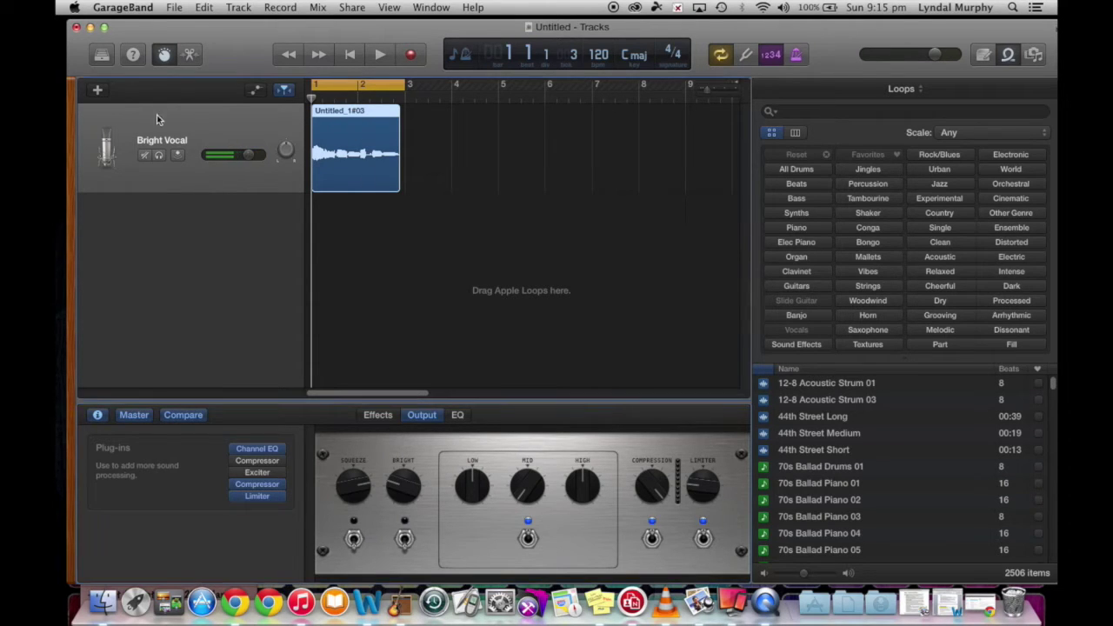
Show the track automation and draw a volume fade that starts after bar 2 and reaches minimum at the end of the vocal region.
{"action": "left_click", "coordinate": [257, 89]}
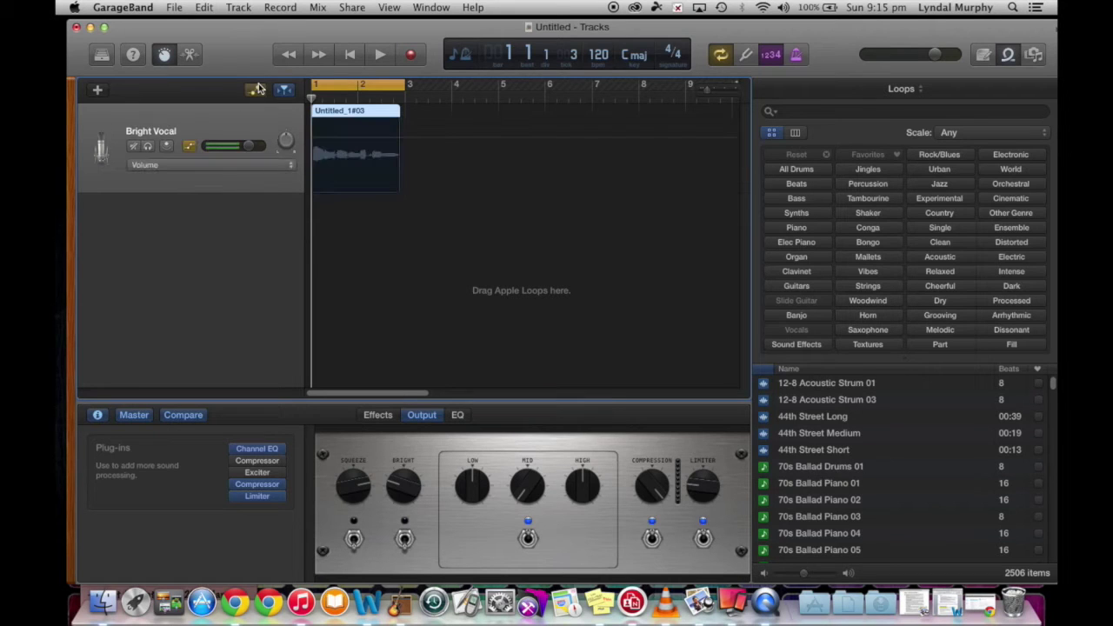
{"action": "left_click", "coordinate": [366, 144]}
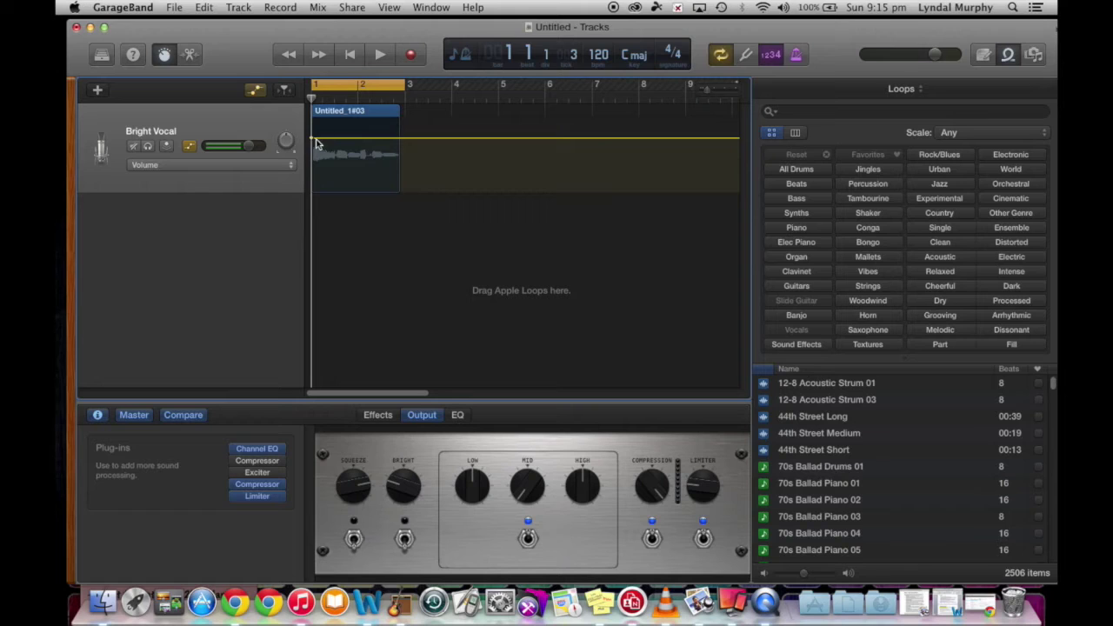
{"action": "left_click", "coordinate": [376, 138]}
{"action": "left_click", "coordinate": [411, 138]}
{"action": "left_click_drag", "start_coordinate": [412, 137], "coordinate": [400, 190]}
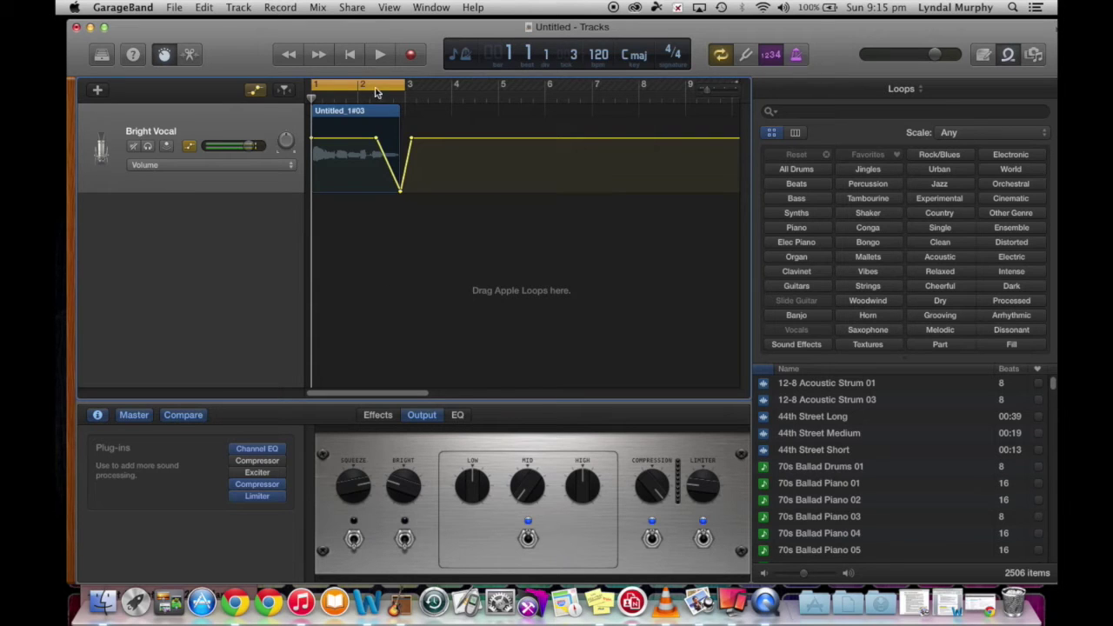
Play the faded vocal from the start, stop playback, and turn the cycle off.
{"action": "key", "text": "space"}
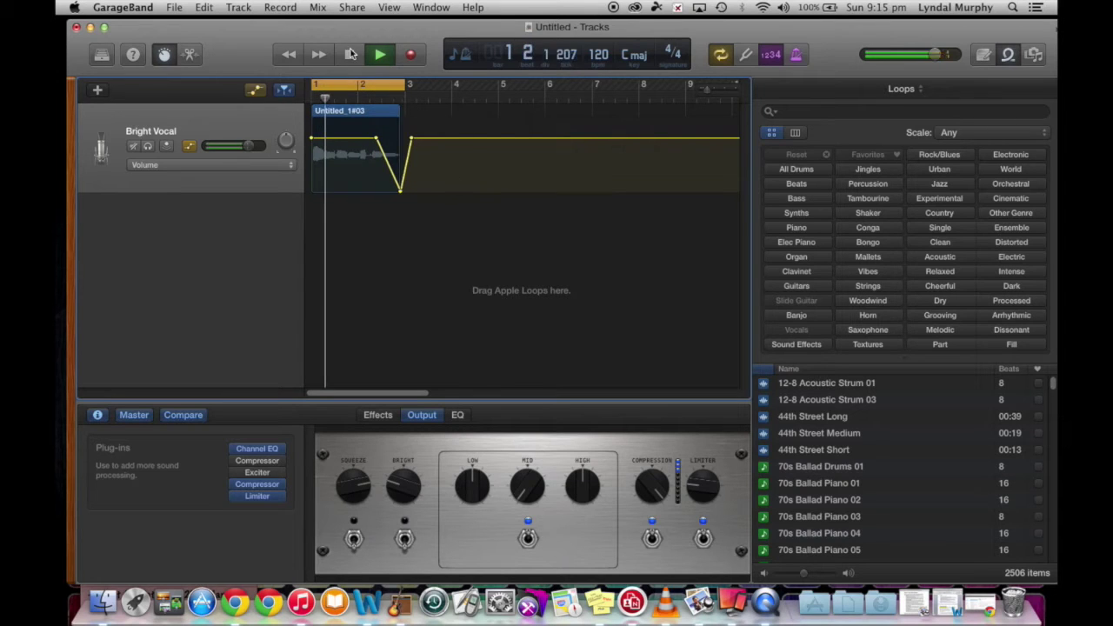
{"action": "key", "text": "space"}
{"action": "left_click", "coordinate": [722, 54]}
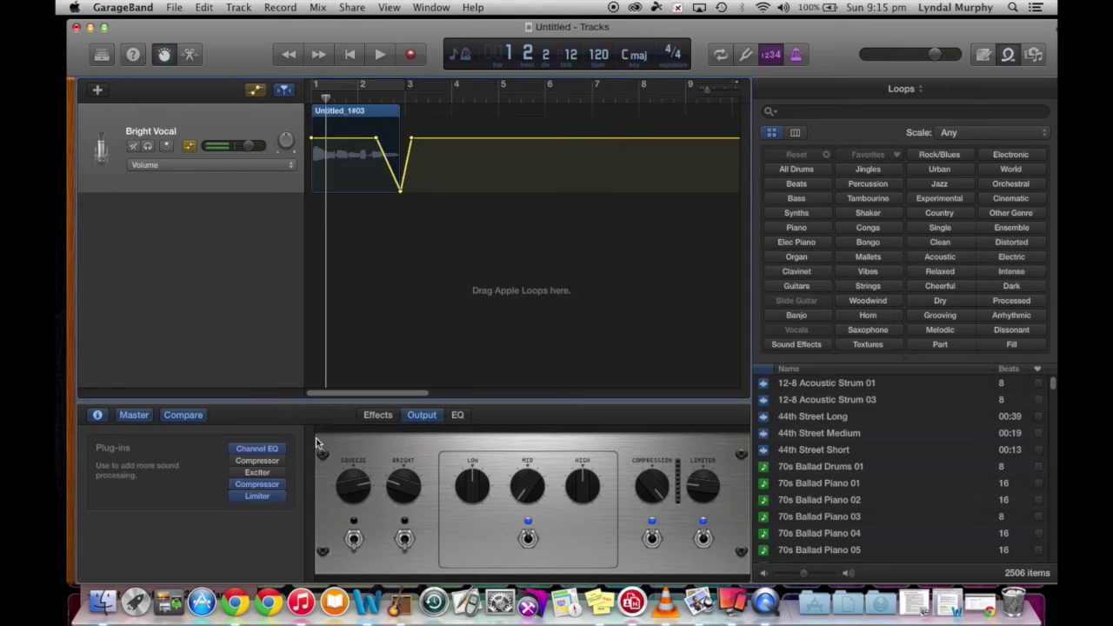
Switch the vocal track's automation to the Exciter's Frequency parameter and activate its curve.
{"action": "left_click", "coordinate": [293, 166]}
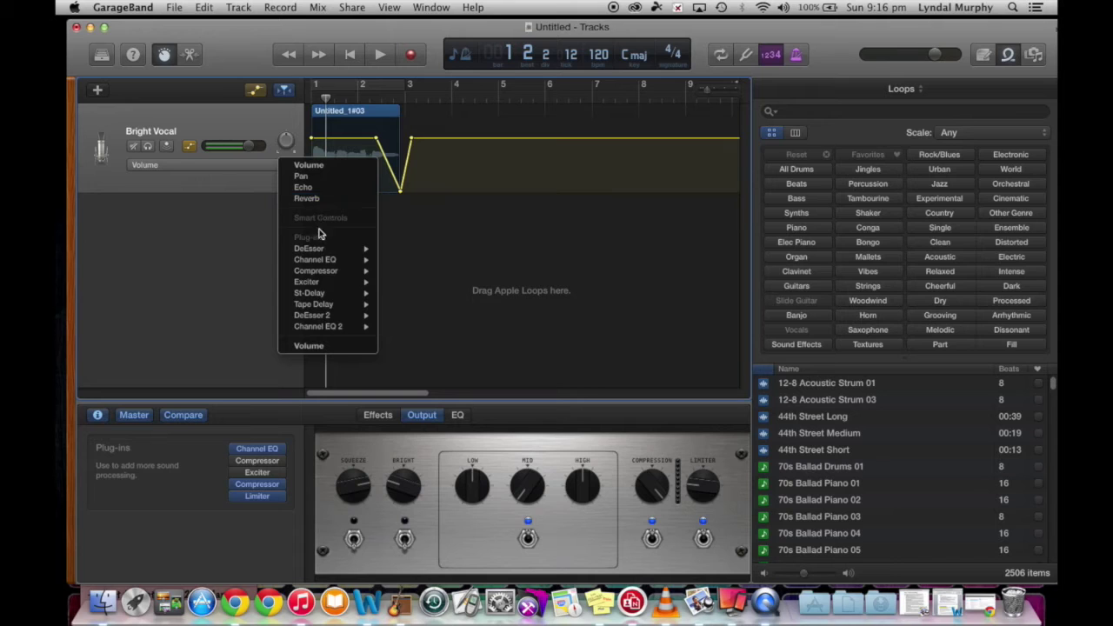
{"action": "mouse_move", "coordinate": [319, 285]}
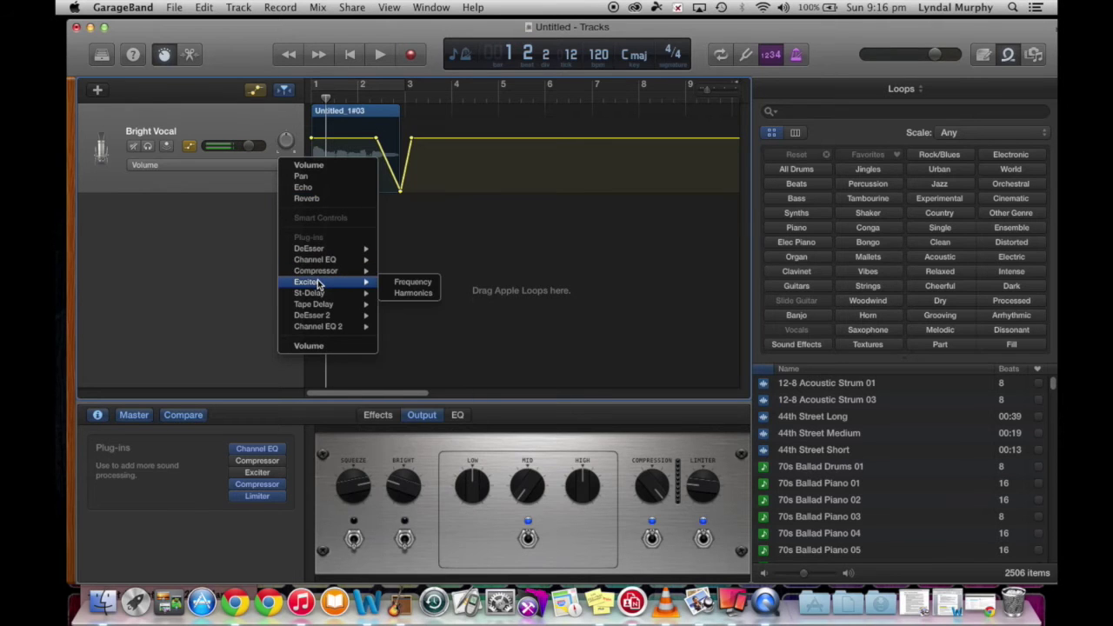
{"action": "left_click", "coordinate": [435, 288]}
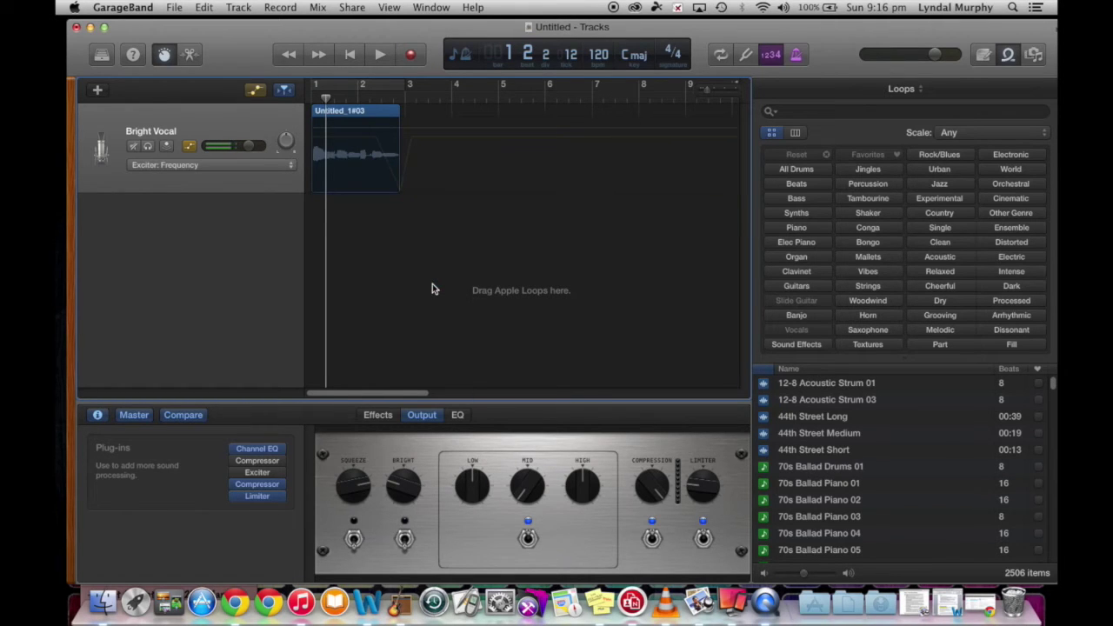
{"action": "left_click", "coordinate": [290, 166]}
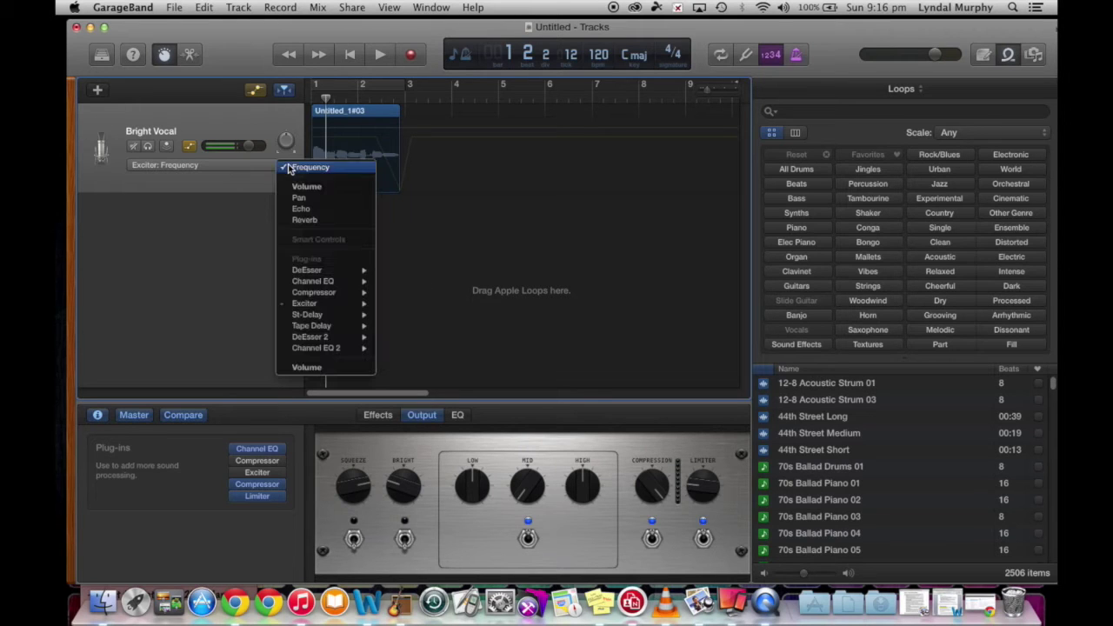
{"action": "left_click", "coordinate": [338, 328]}
{"action": "left_click", "coordinate": [348, 131]}
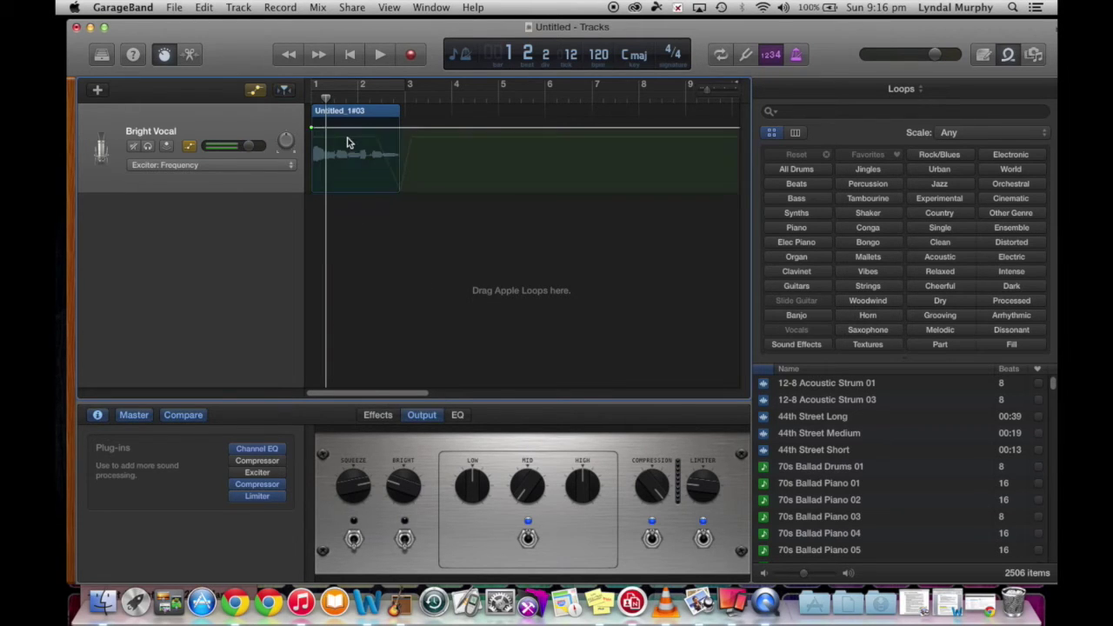
Draw a dip in the Exciter Frequency curve with its low point just before bar 2, and play the vocal from the start.
{"action": "left_click", "coordinate": [330, 129]}
{"action": "key", "text": "space"}
{"action": "key", "text": "Return"}
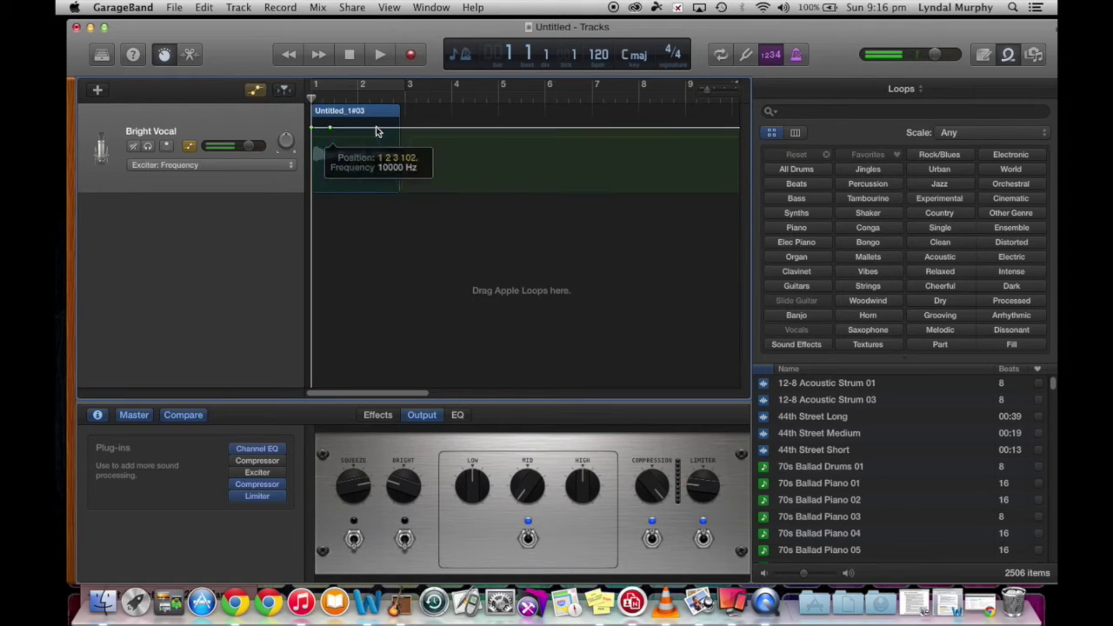
{"action": "left_click_drag", "start_coordinate": [330, 128], "coordinate": [354, 167]}
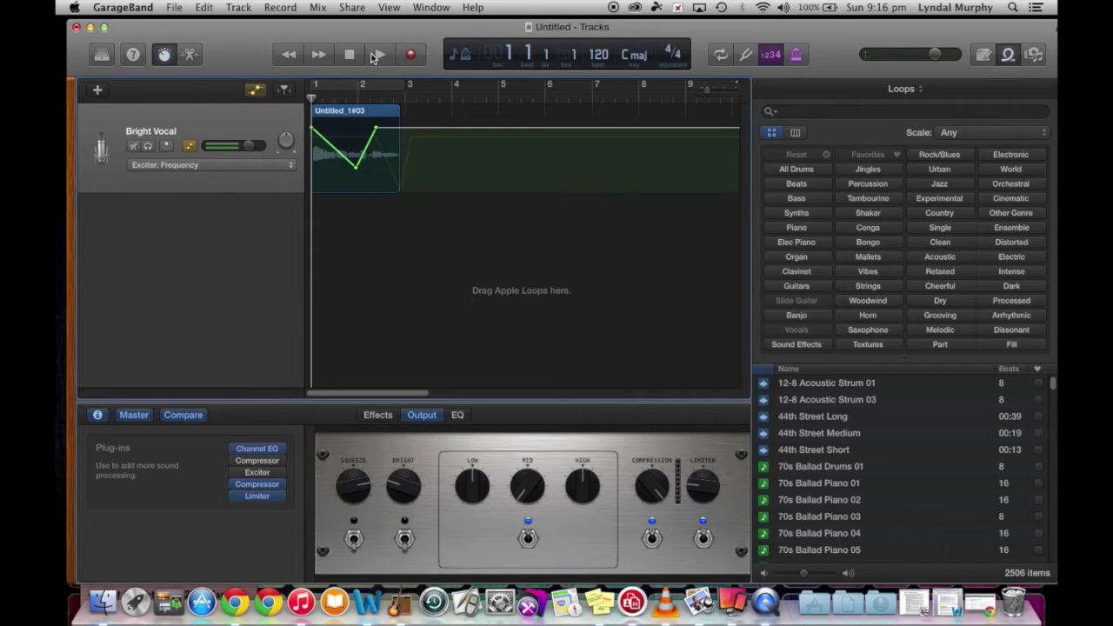
{"action": "left_click", "coordinate": [379, 55]}
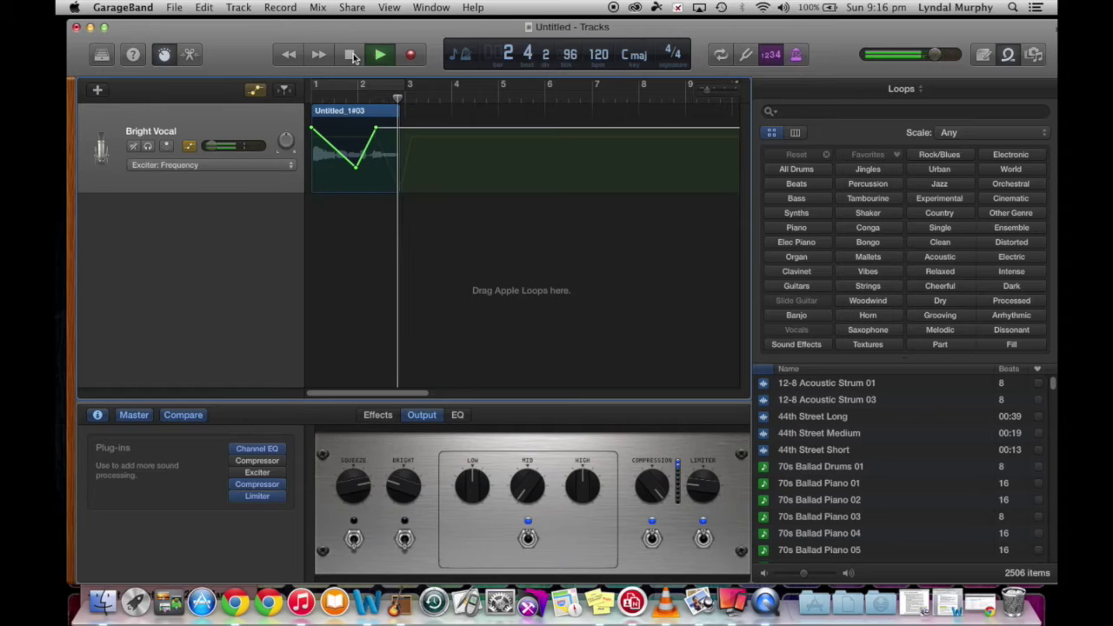
{"action": "left_click", "coordinate": [355, 58]}
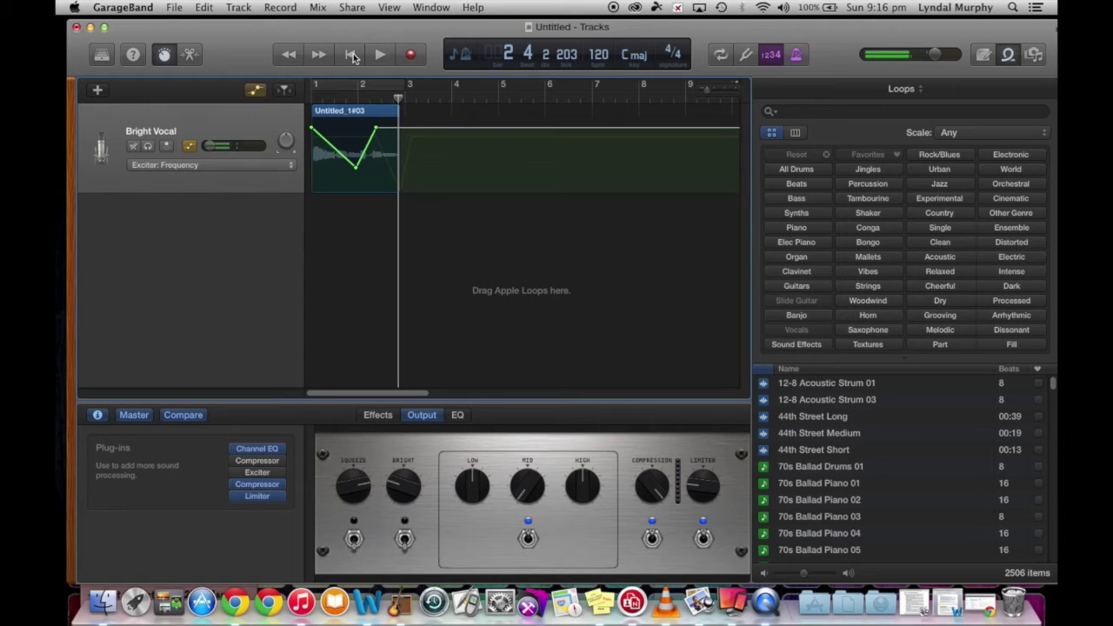
{"action": "left_click", "coordinate": [289, 167]}
{"action": "mouse_move", "coordinate": [314, 49]}
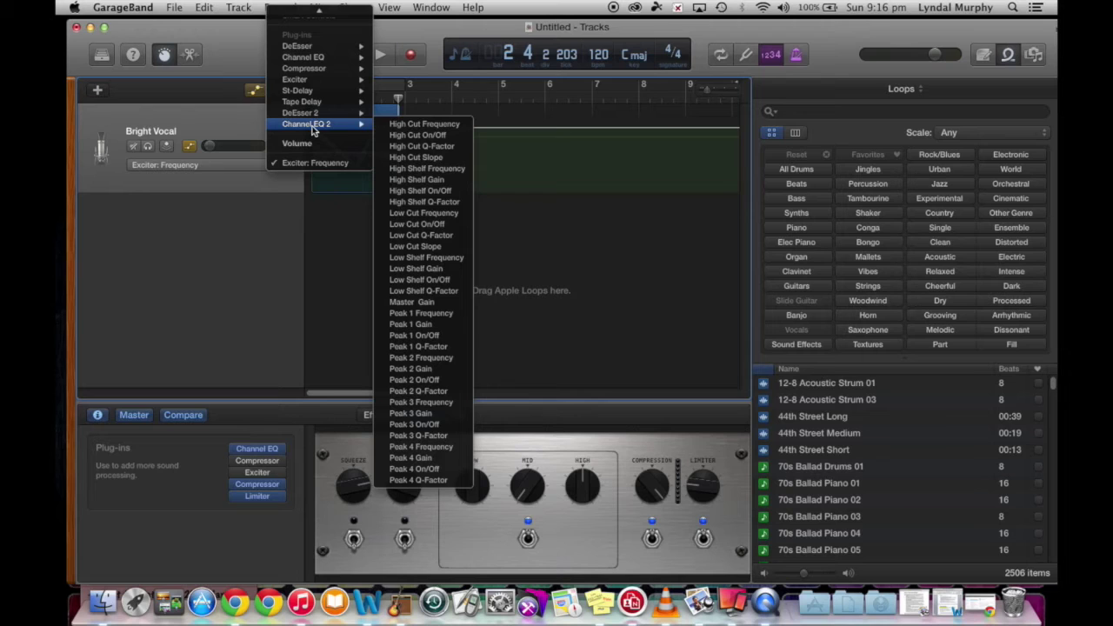
{"action": "left_click", "coordinate": [312, 146]}
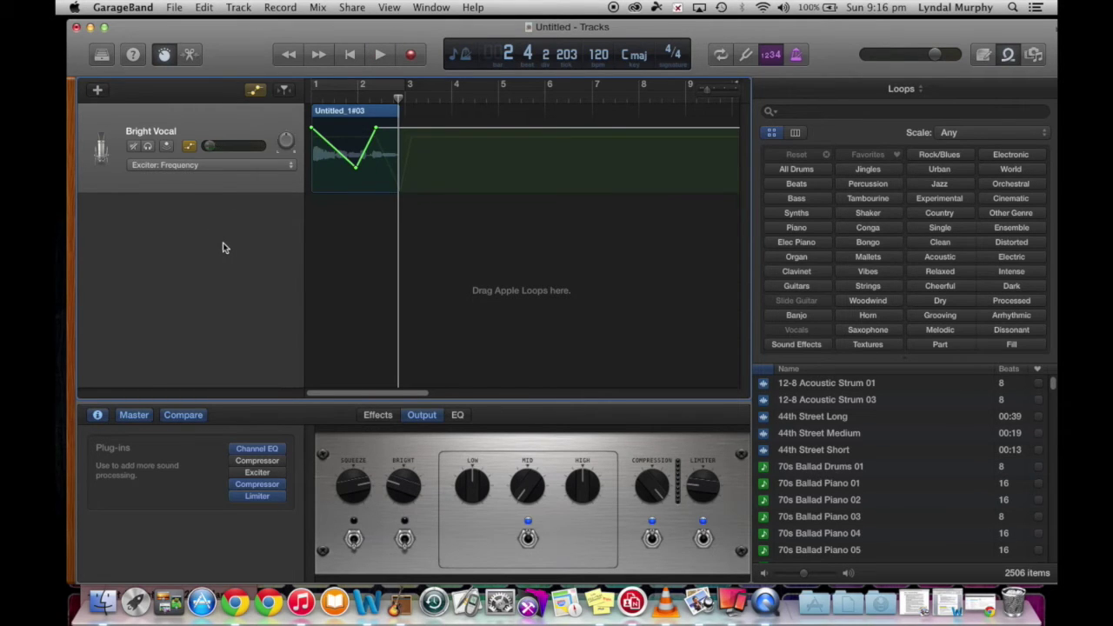
Switch the track automation to Reverb, raise its whole curve to about mid-height, and play the vocal through.
{"action": "left_click", "coordinate": [289, 171]}
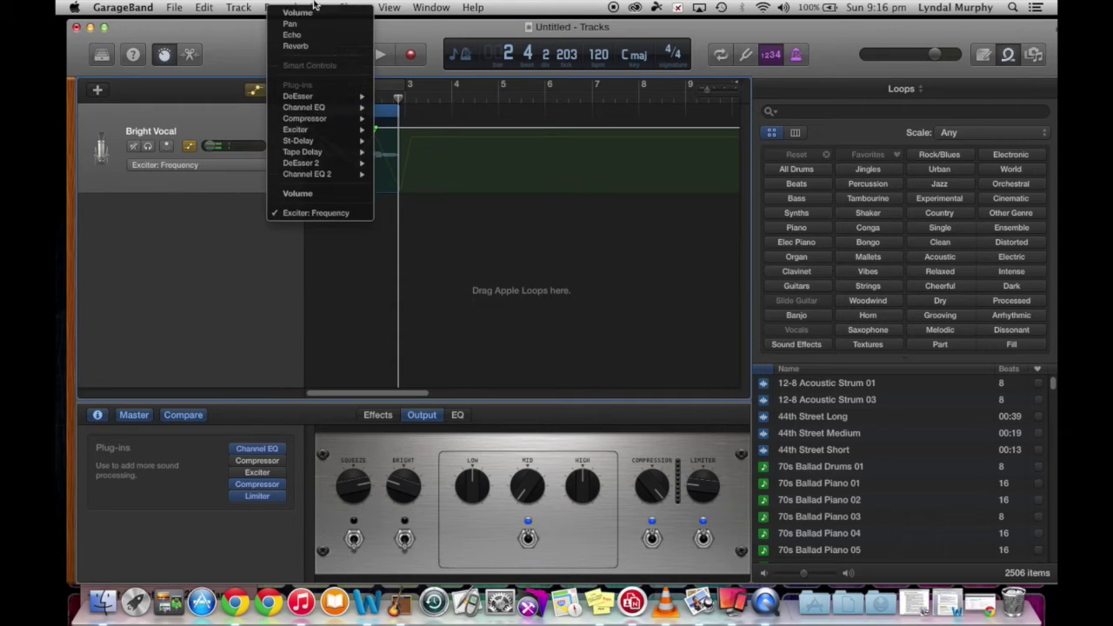
{"action": "left_click", "coordinate": [297, 47]}
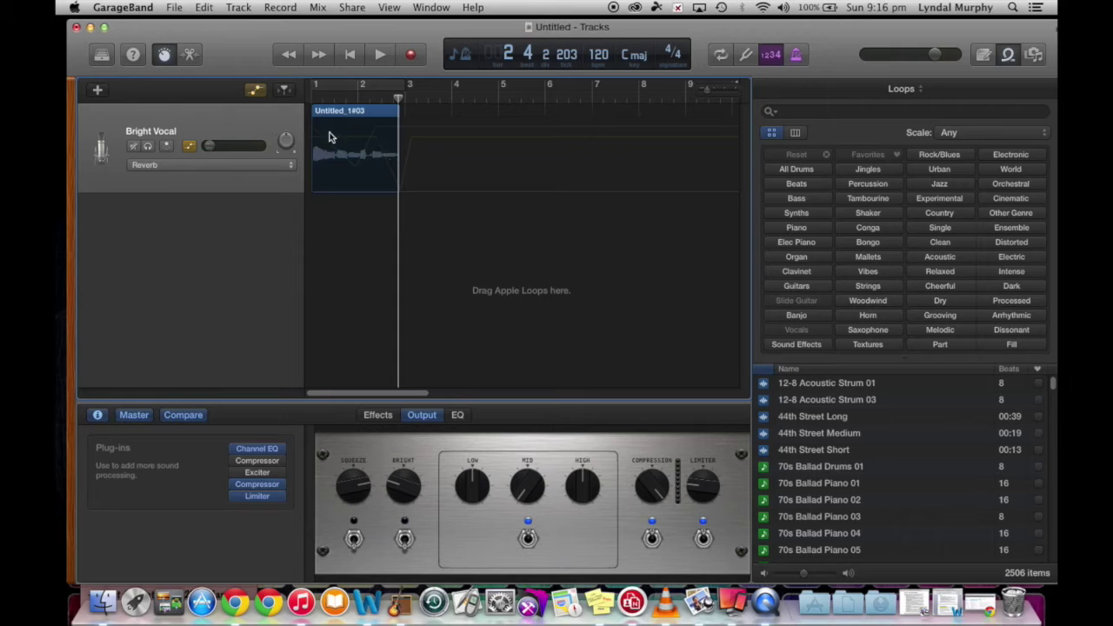
{"action": "left_click", "coordinate": [310, 191]}
{"action": "left_click_drag", "start_coordinate": [311, 191], "coordinate": [310, 153]}
{"action": "left_click", "coordinate": [380, 55]}
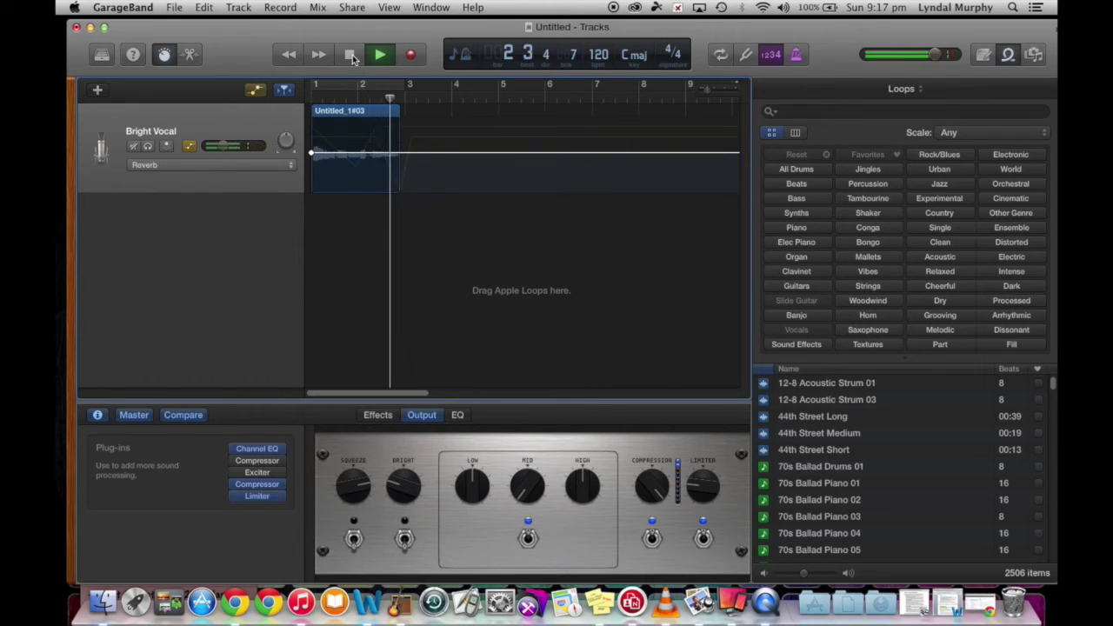
{"action": "left_click", "coordinate": [351, 56]}
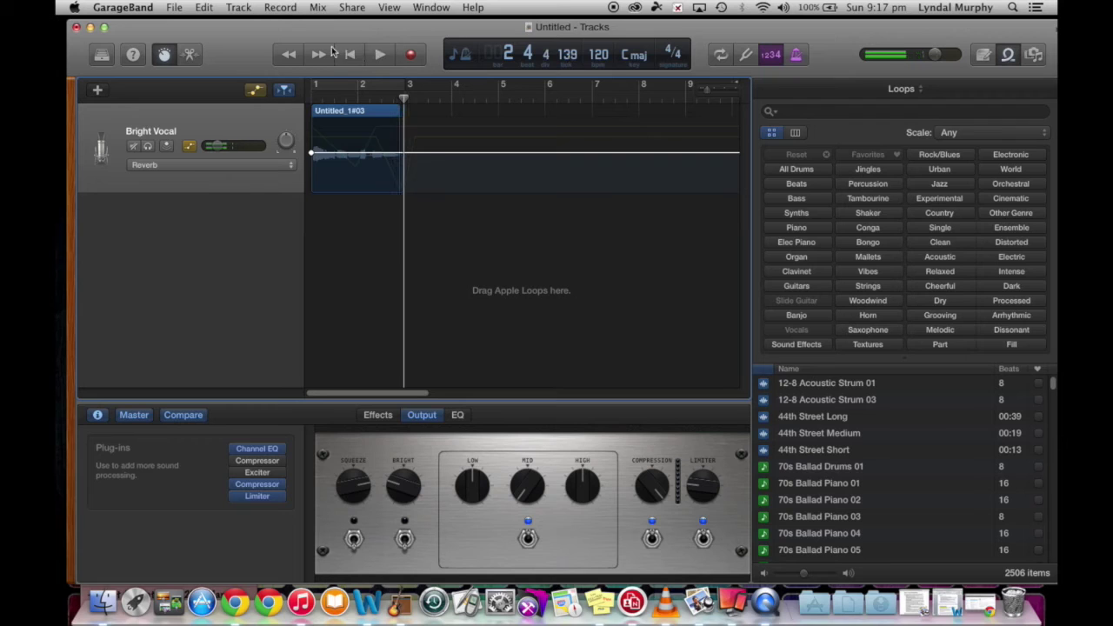
Automate the track's Pan with points at -64 at the region's start and end and +63 at bar 2.
{"action": "left_click", "coordinate": [285, 167]}
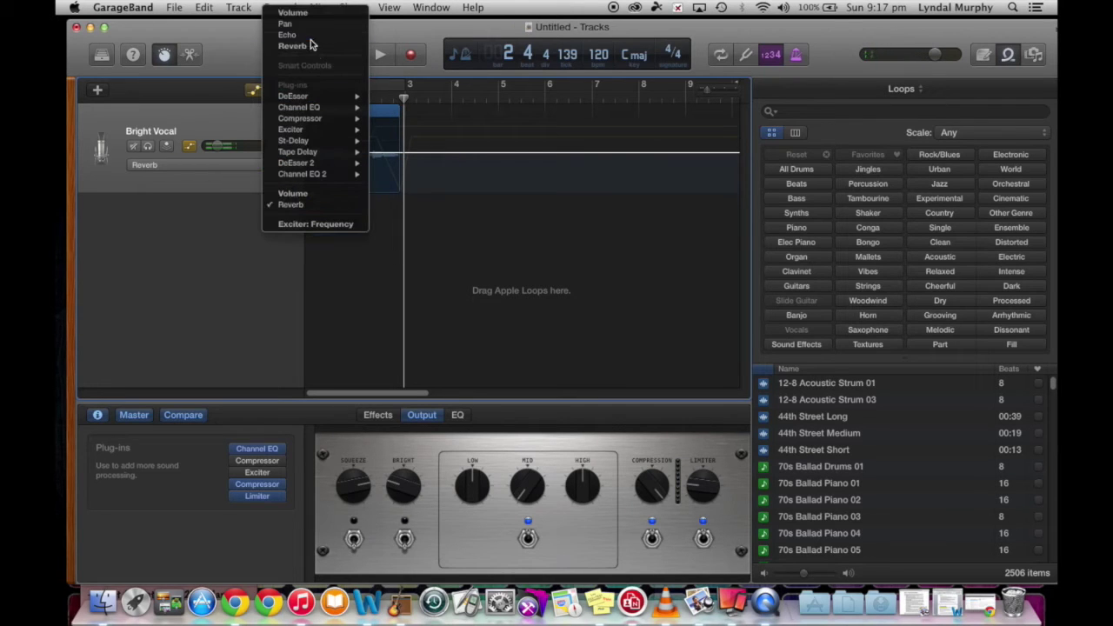
{"action": "left_click", "coordinate": [294, 24]}
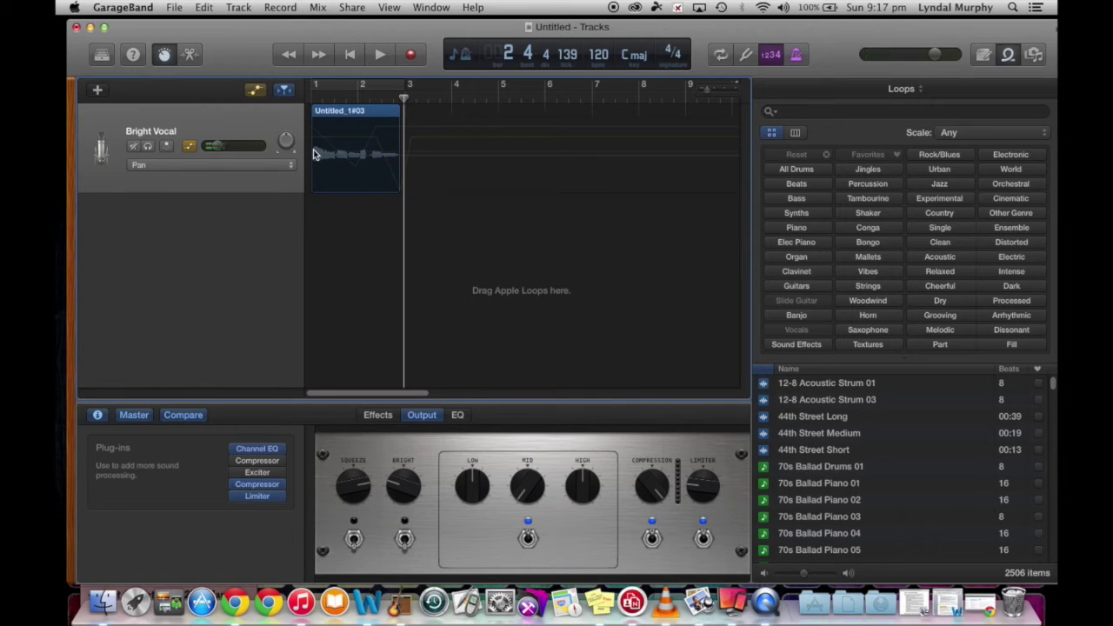
{"action": "left_click", "coordinate": [359, 155]}
{"action": "left_click", "coordinate": [398, 155]}
{"action": "left_click_drag", "start_coordinate": [398, 155], "coordinate": [395, 123]}
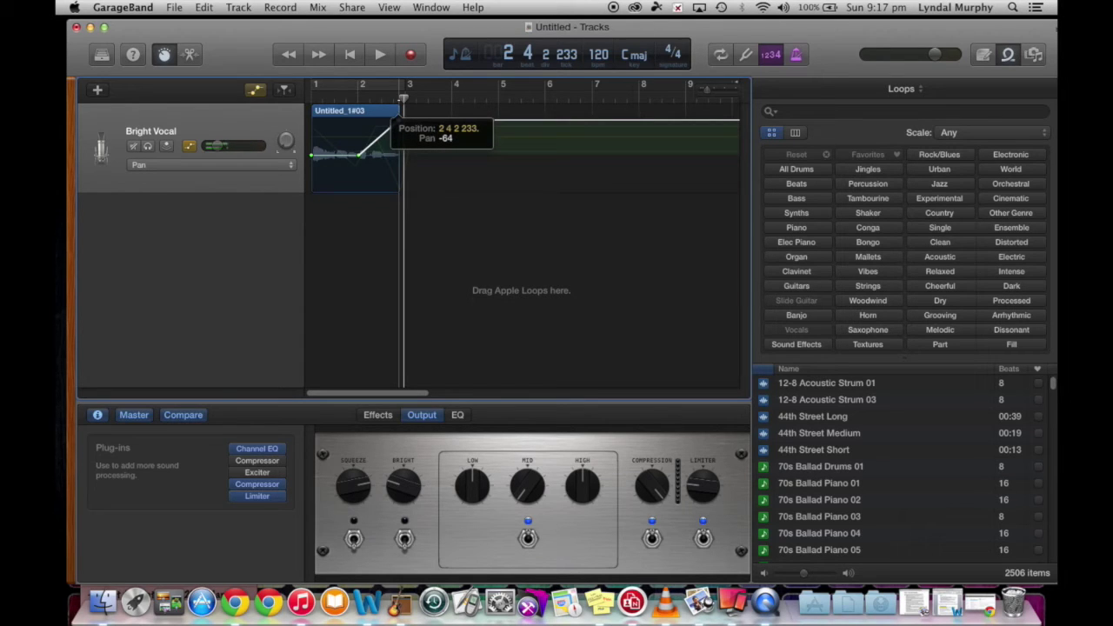
{"action": "left_click_drag", "start_coordinate": [395, 123], "coordinate": [399, 120]}
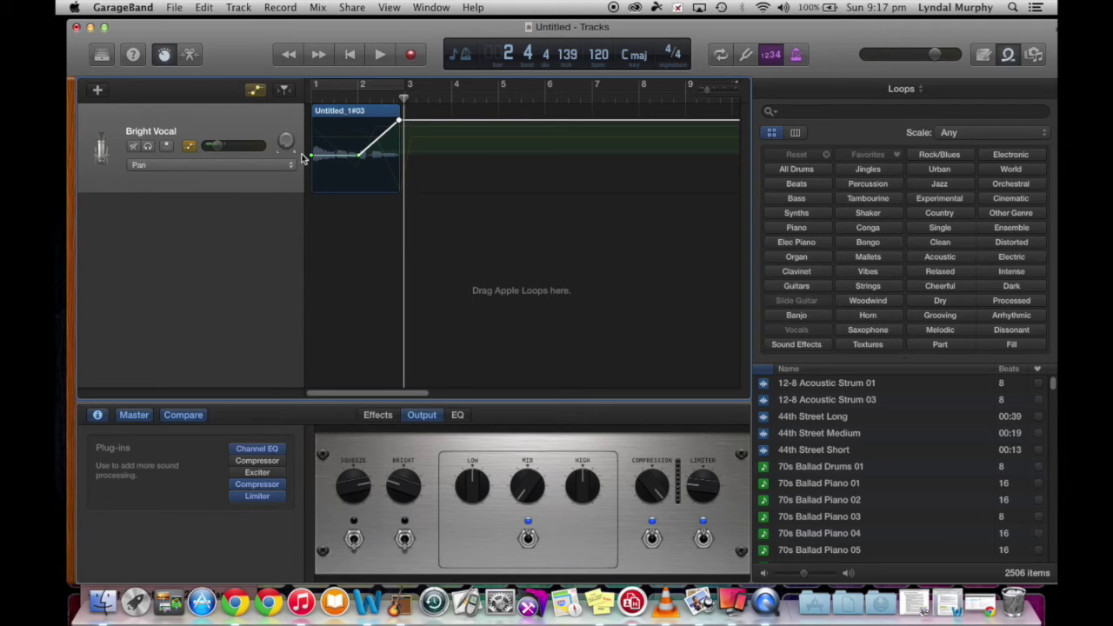
{"action": "left_click_drag", "start_coordinate": [314, 155], "coordinate": [313, 120]}
{"action": "left_click_drag", "start_coordinate": [358, 155], "coordinate": [348, 214]}
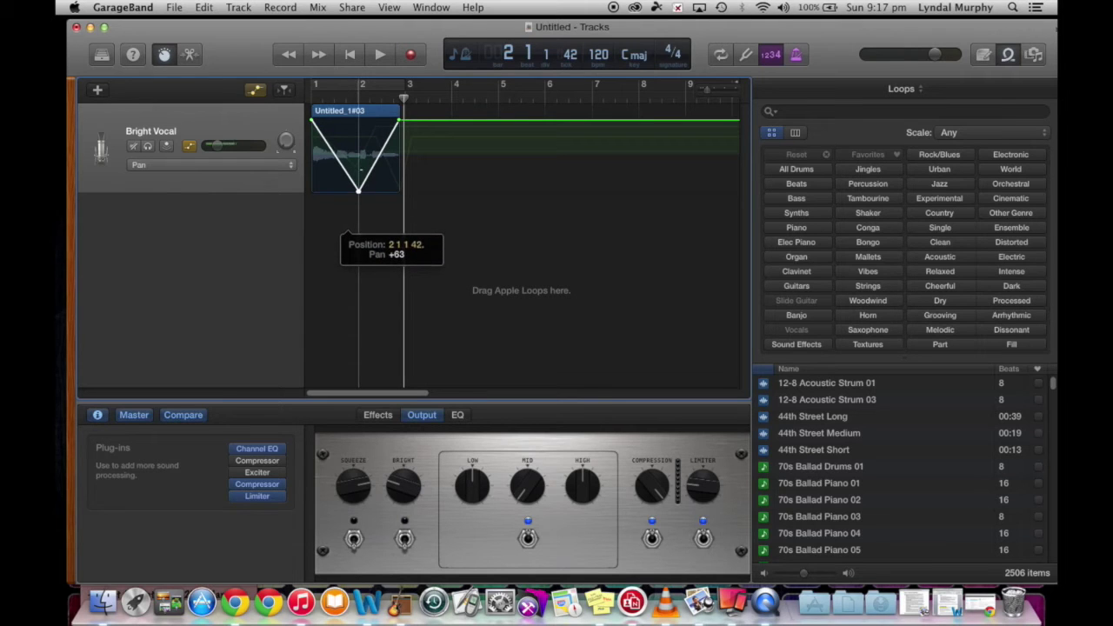
Play the vocal from the start to hear the Pan automation, and return the playhead to the beginning.
{"action": "left_click", "coordinate": [350, 54]}
{"action": "left_click", "coordinate": [379, 54]}
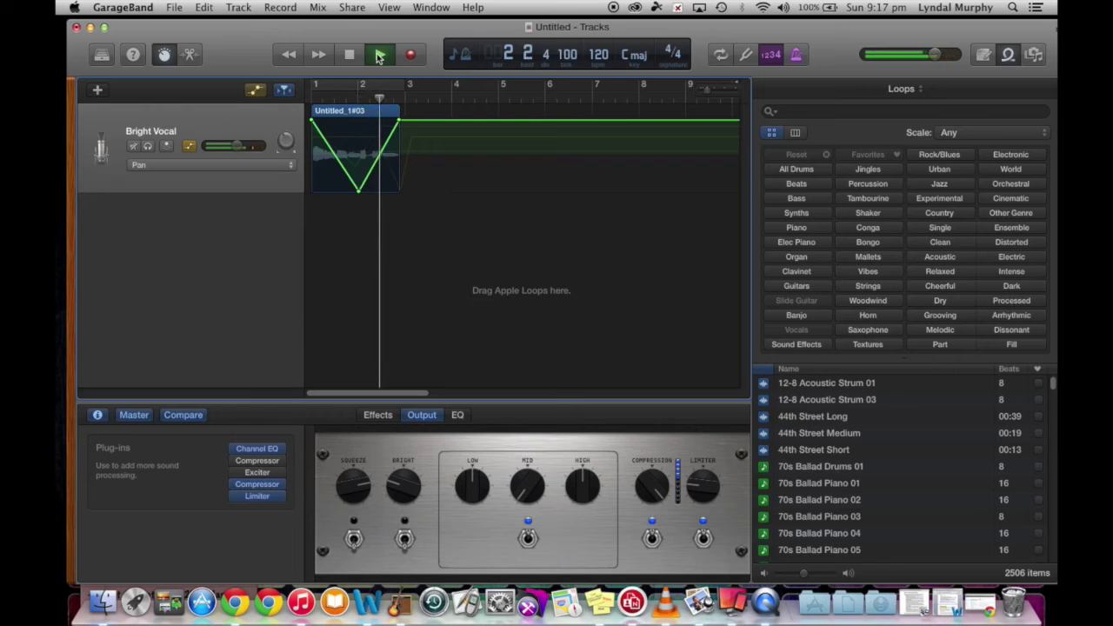
{"action": "left_click", "coordinate": [350, 55]}
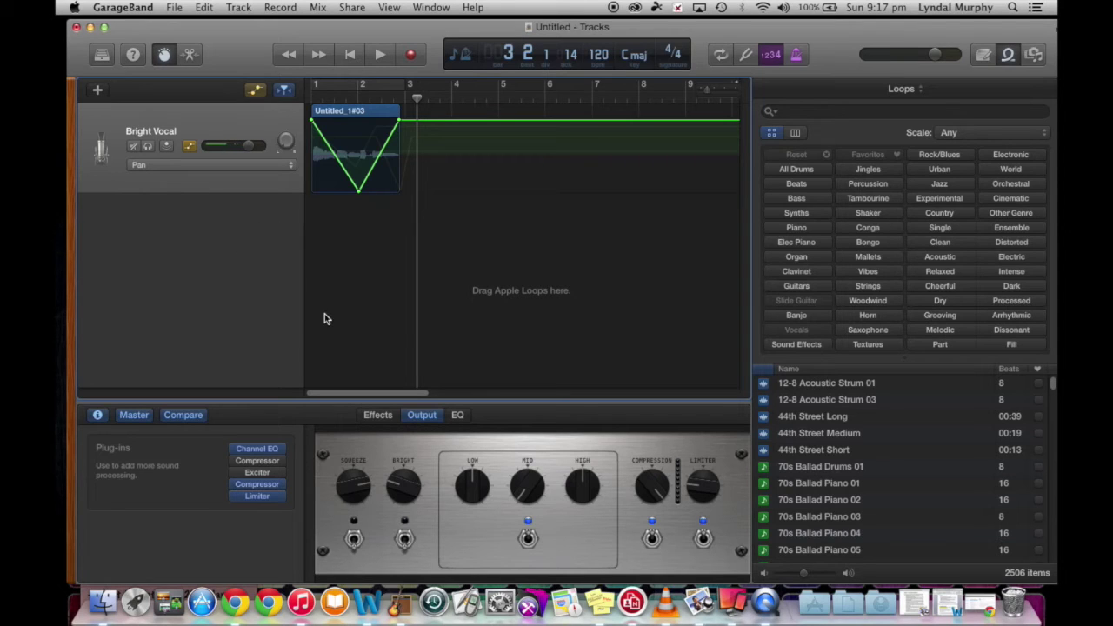
{"action": "left_click", "coordinate": [356, 61]}
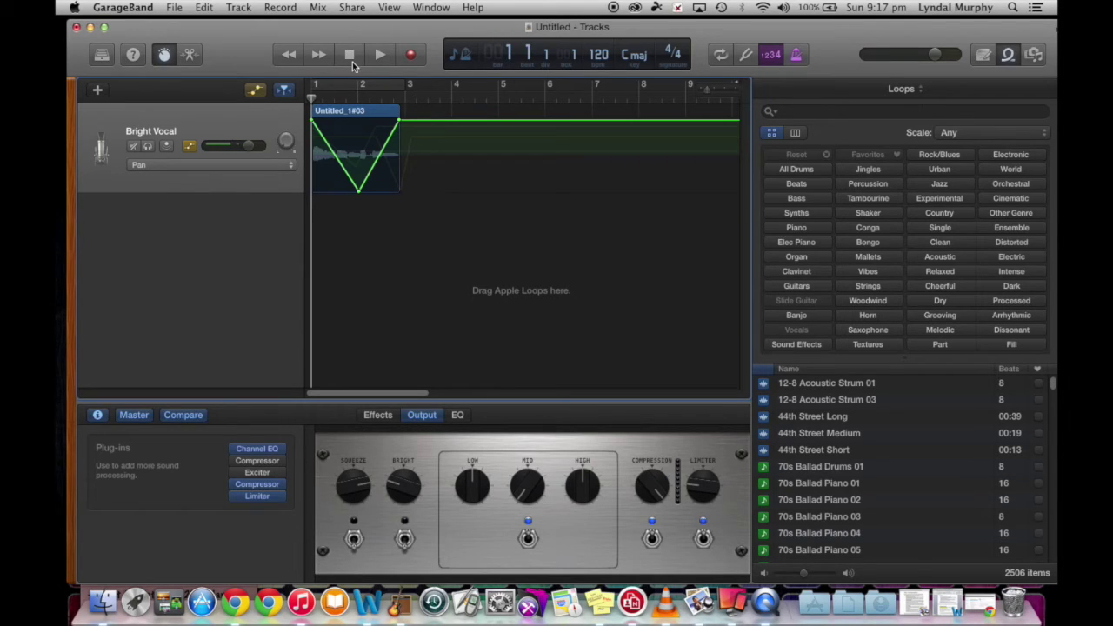
Save the project as VocalRecording in the GarageBand folder.
{"action": "left_click", "coordinate": [180, 9]}
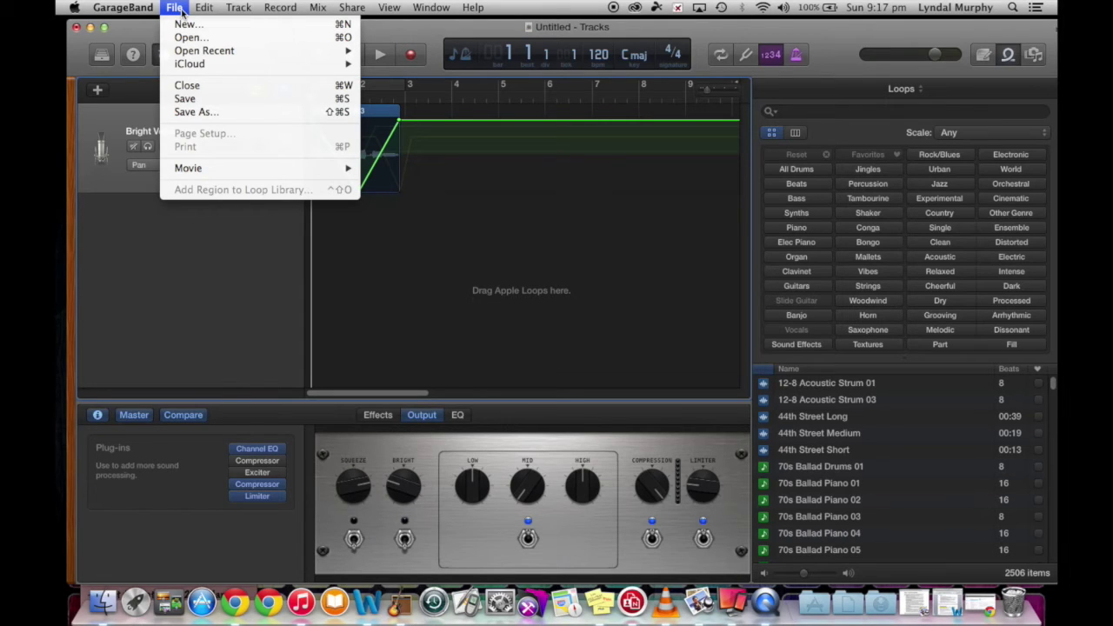
{"action": "left_click", "coordinate": [185, 100]}
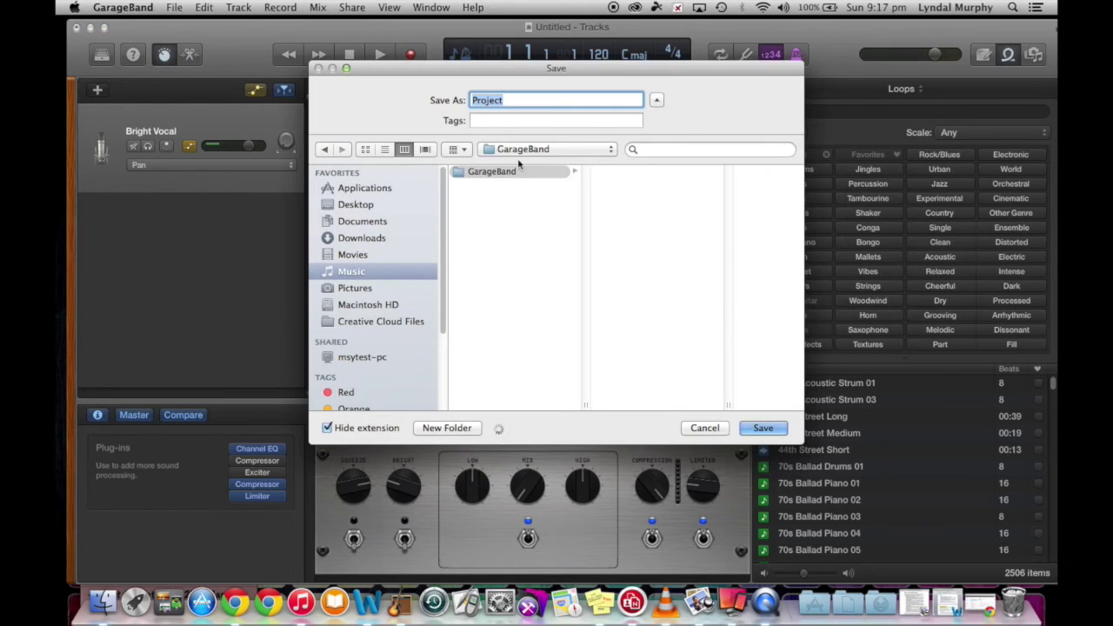
{"action": "type", "text": "VocalRecording"}
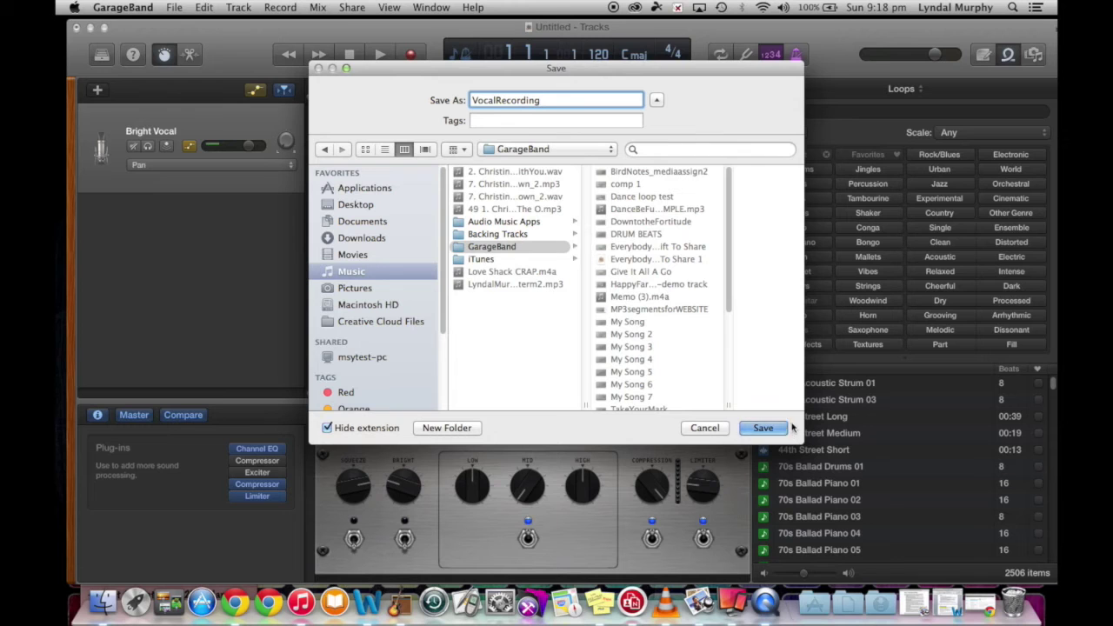
{"action": "left_click", "coordinate": [762, 428]}
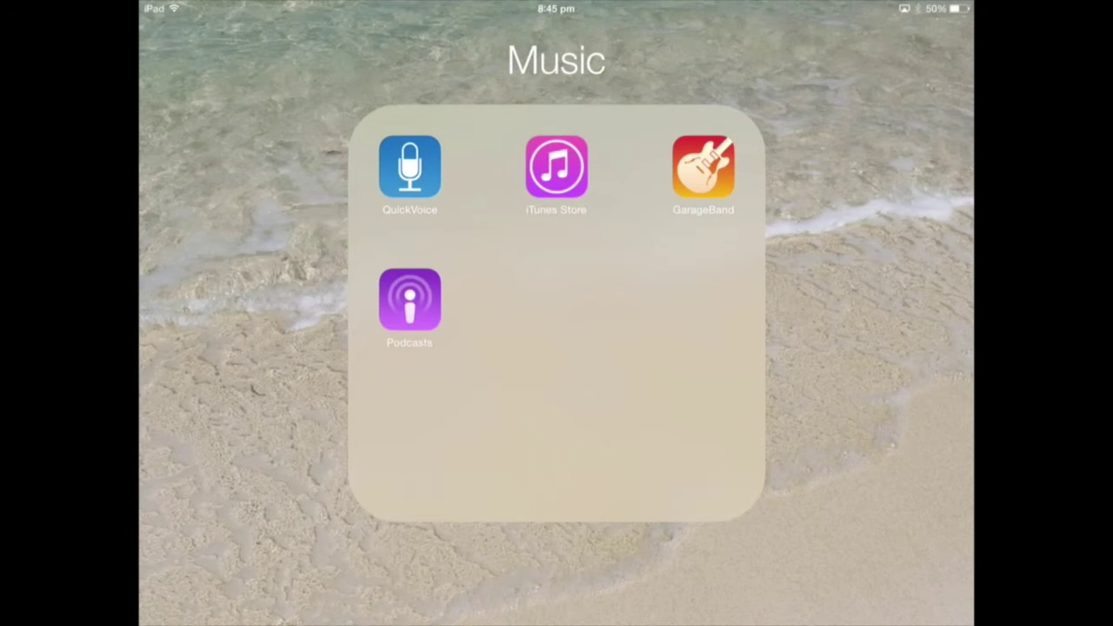
Switch to GarageBand on the iPad and create a new song with the Audio Recorder, dismissing the AirPlay notice.
{"action": "left_click", "coordinate": [702, 166]}
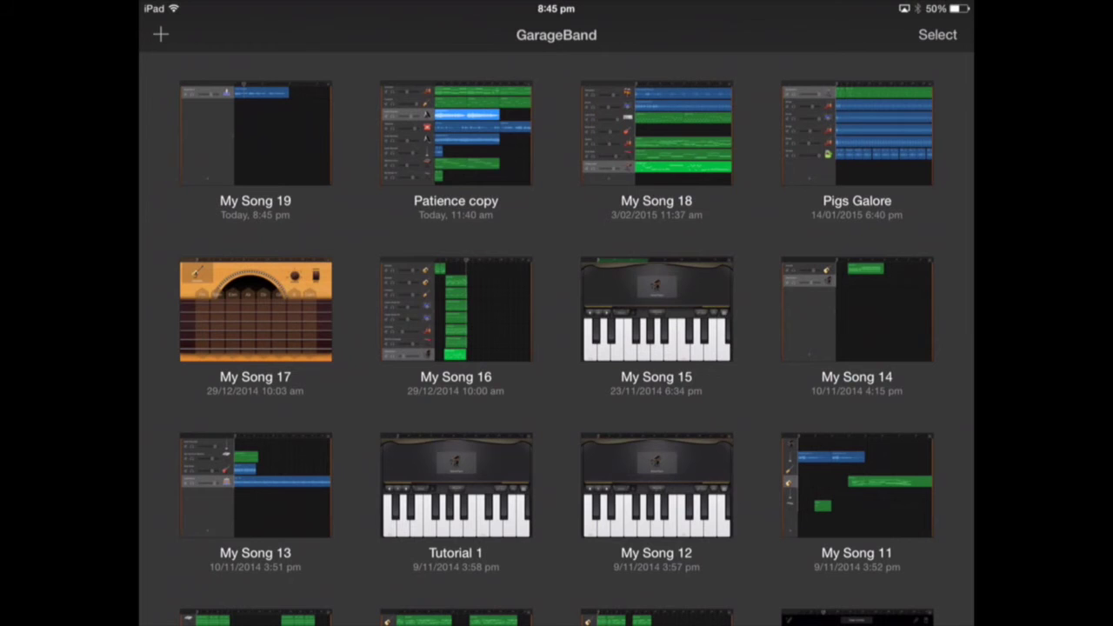
{"action": "left_click", "coordinate": [161, 34]}
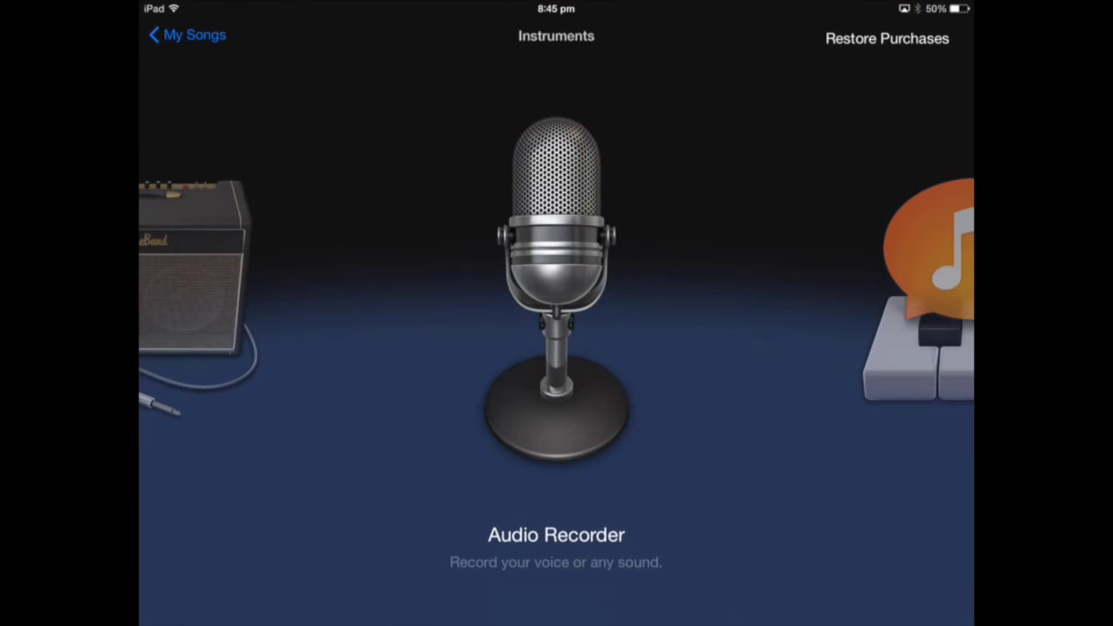
{"action": "mouse_move", "coordinate": [695, 305]}
{"action": "left_mouse_down"}
{"action": "mouse_move", "coordinate": [365, 304]}
{"action": "mouse_move", "coordinate": [696, 305]}
{"action": "left_mouse_up"}
{"action": "left_click", "coordinate": [556, 286]}
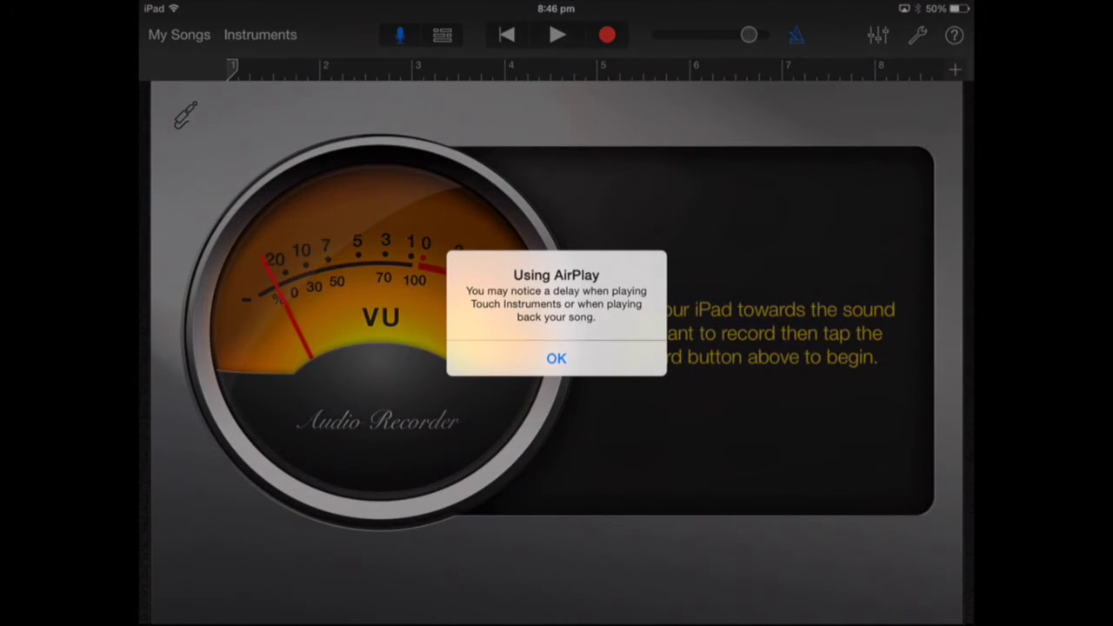
{"action": "left_click", "coordinate": [556, 358]}
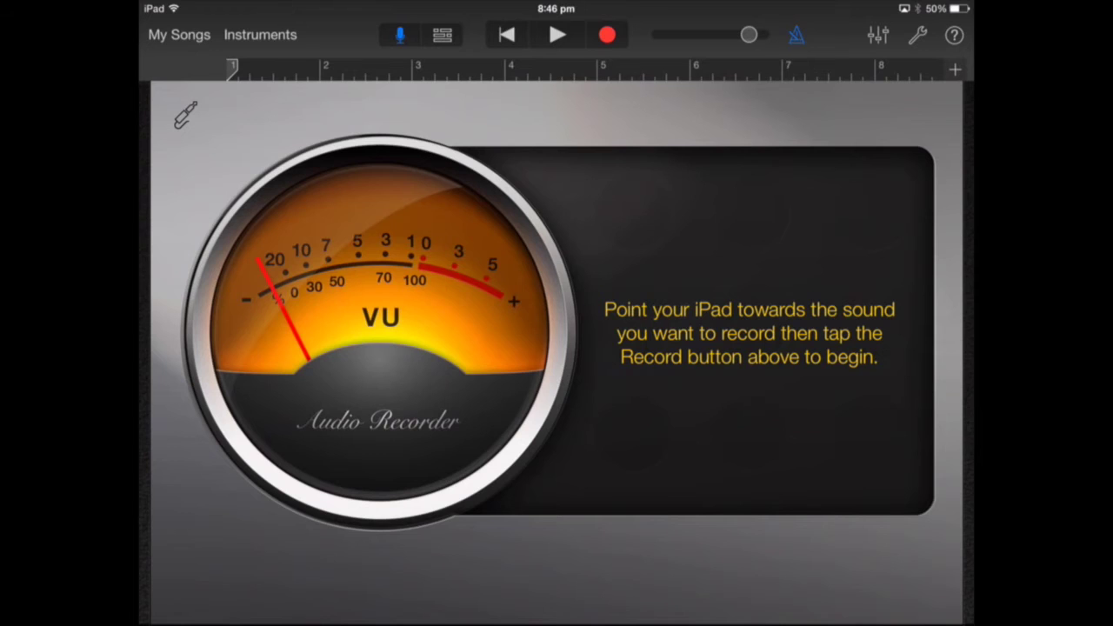
With the metronome turned off, record a vocal take from bar 1 to just past bar 3 and play it back.
{"action": "left_click", "coordinate": [797, 35]}
{"action": "left_click", "coordinate": [607, 35]}
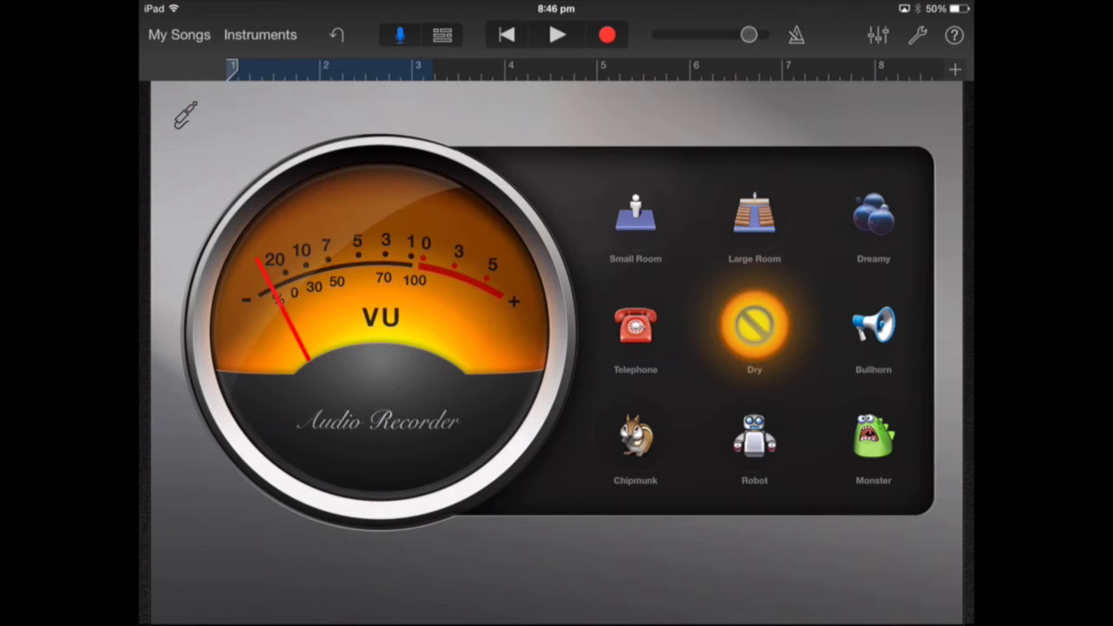
{"action": "key", "text": "space"}
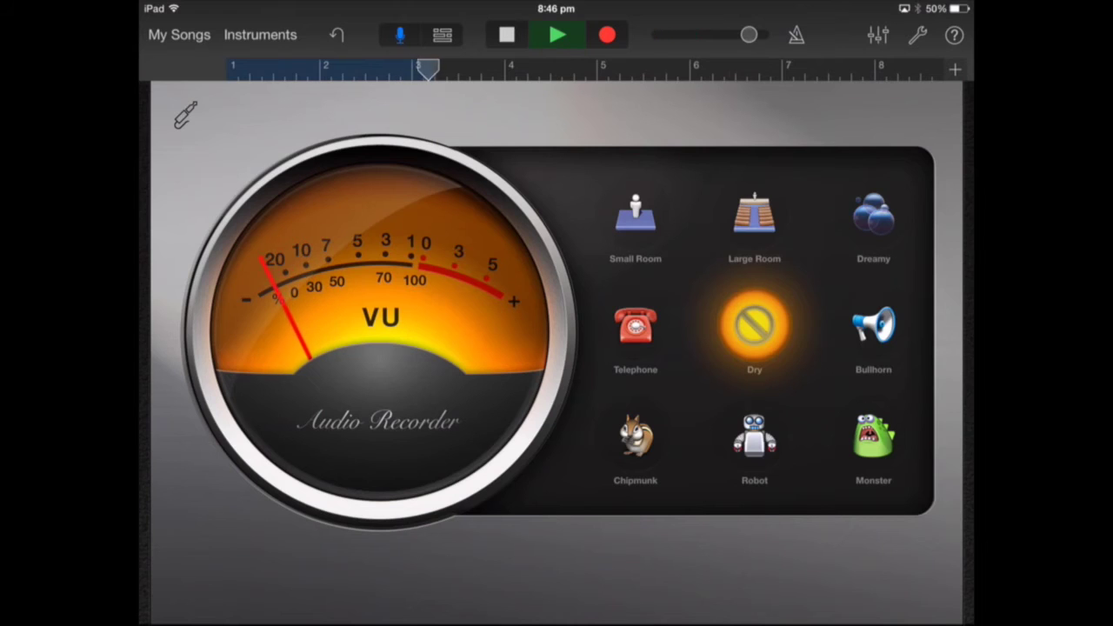
{"action": "key", "text": "space"}
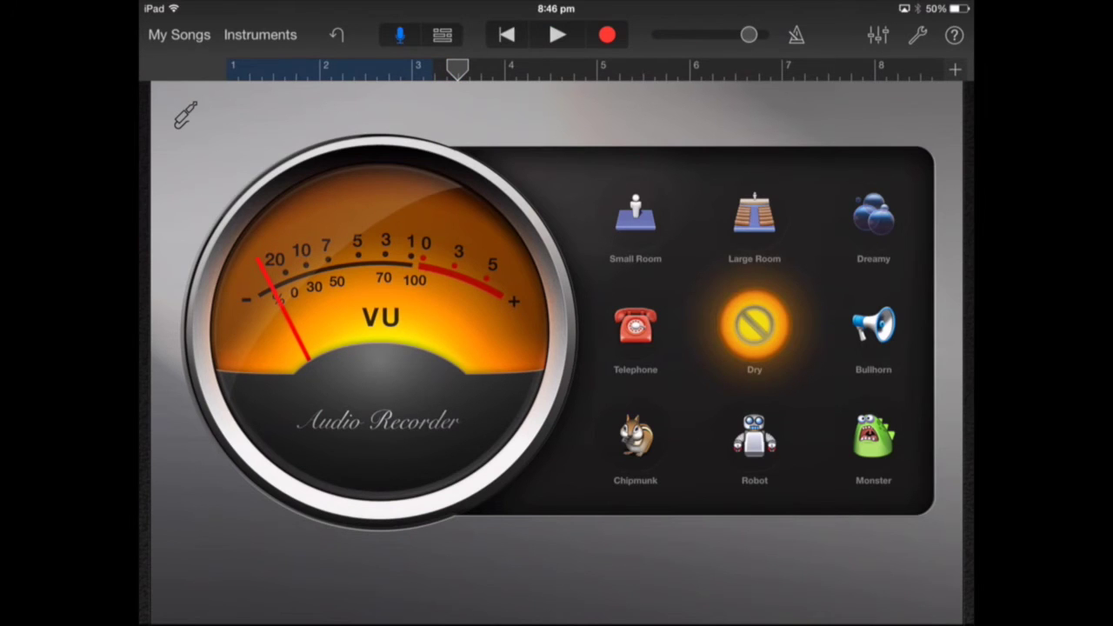
Apply the Small Room preset, lower Original Volume to about 80%, raise Compressor to about 60%, and play the take from the start.
{"action": "left_click", "coordinate": [635, 217]}
{"action": "left_click", "coordinate": [505, 34]}
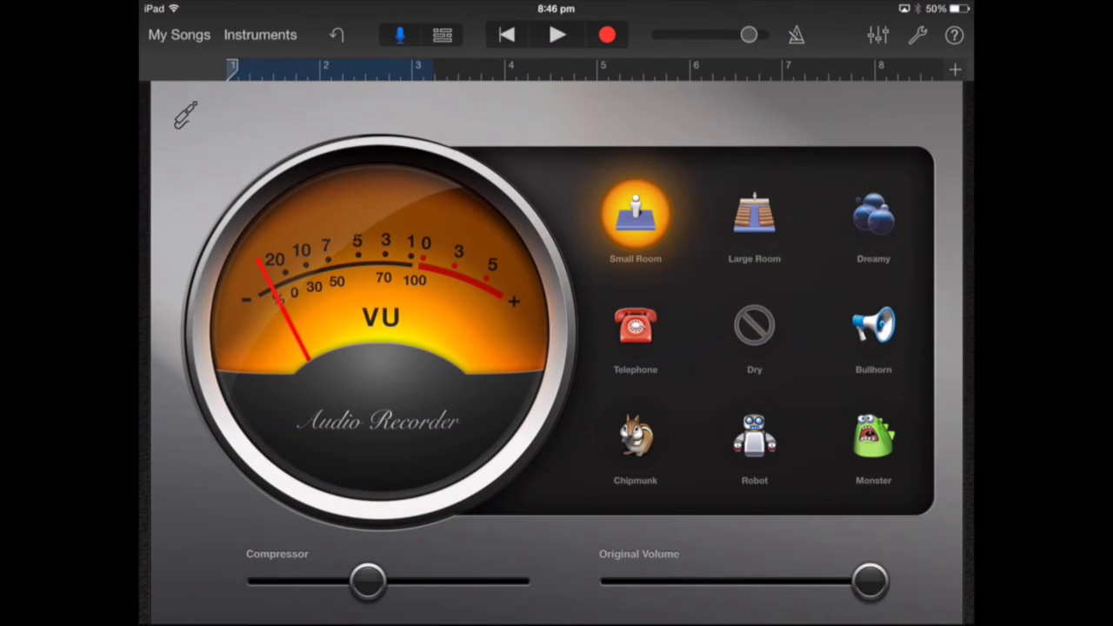
{"action": "left_click_drag", "start_coordinate": [870, 581], "coordinate": [830, 581]}
{"action": "left_click_drag", "start_coordinate": [367, 580], "coordinate": [422, 581]}
{"action": "left_click", "coordinate": [557, 35]}
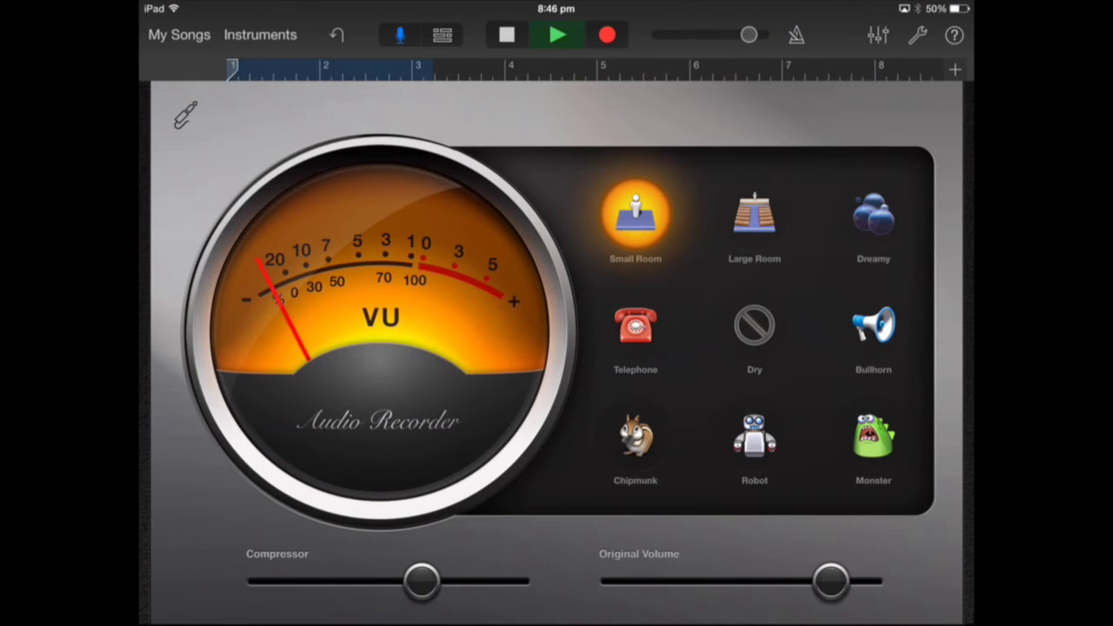